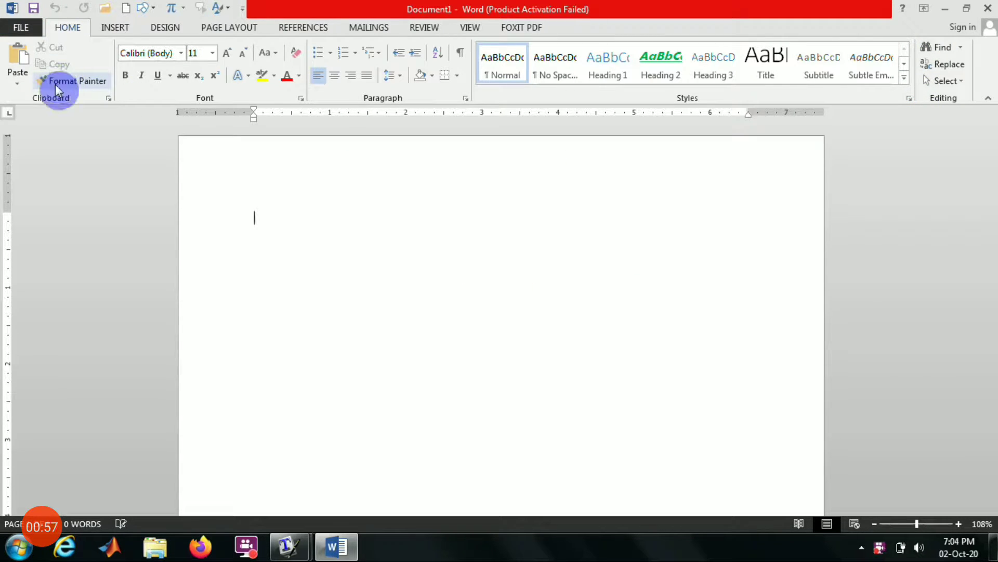
{"action": "left_click", "coordinate": [111, 14]}
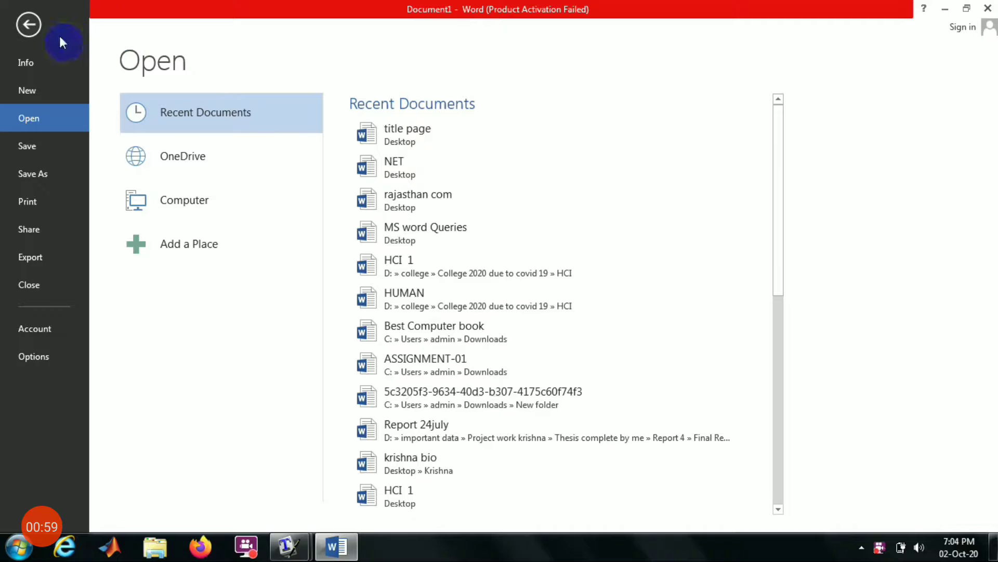
{"action": "left_click", "coordinate": [29, 27]}
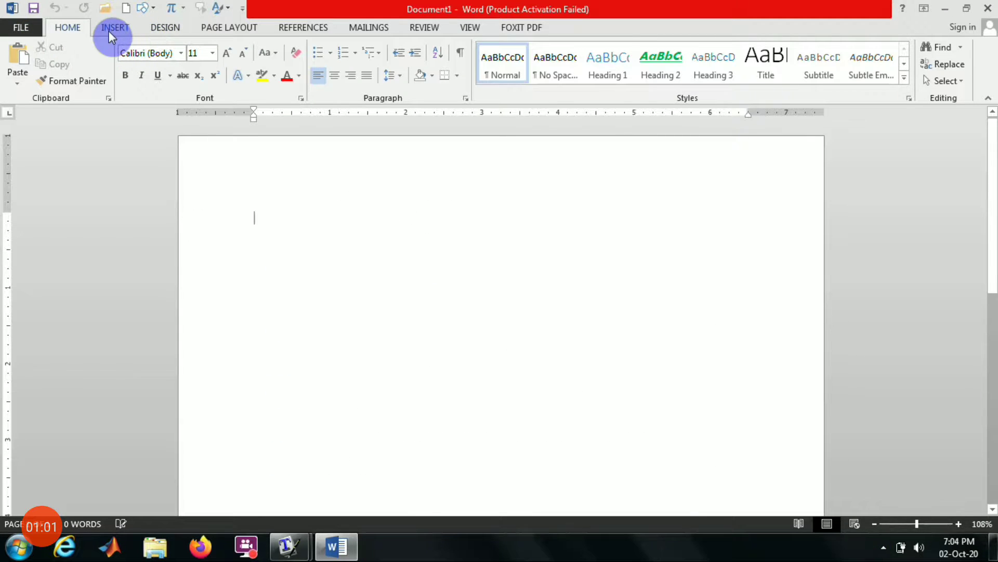
Shrink the Your Study Guru logo picture proportionally to about 1 inch wide.
{"action": "left_click", "coordinate": [113, 29]}
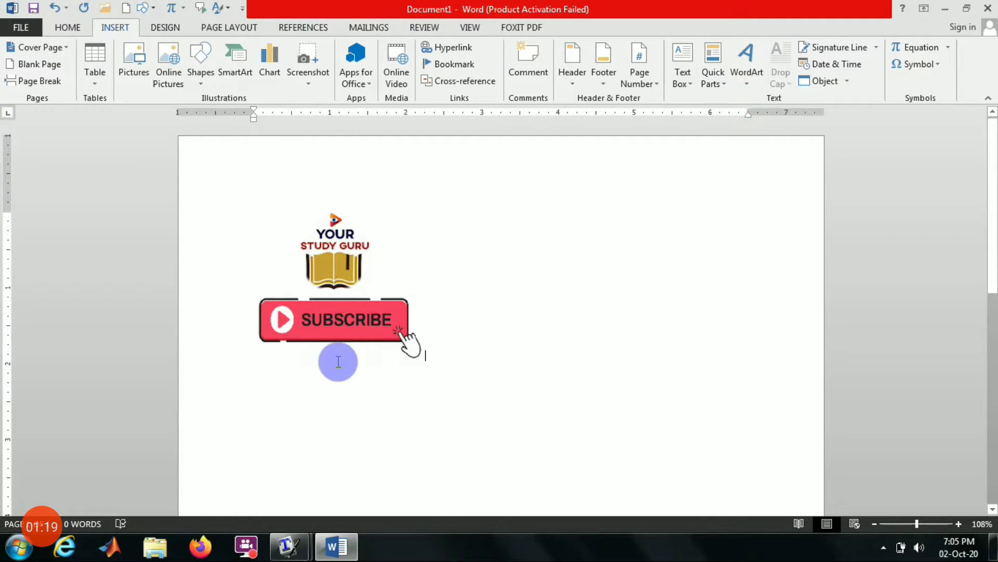
{"action": "left_click", "coordinate": [328, 281]}
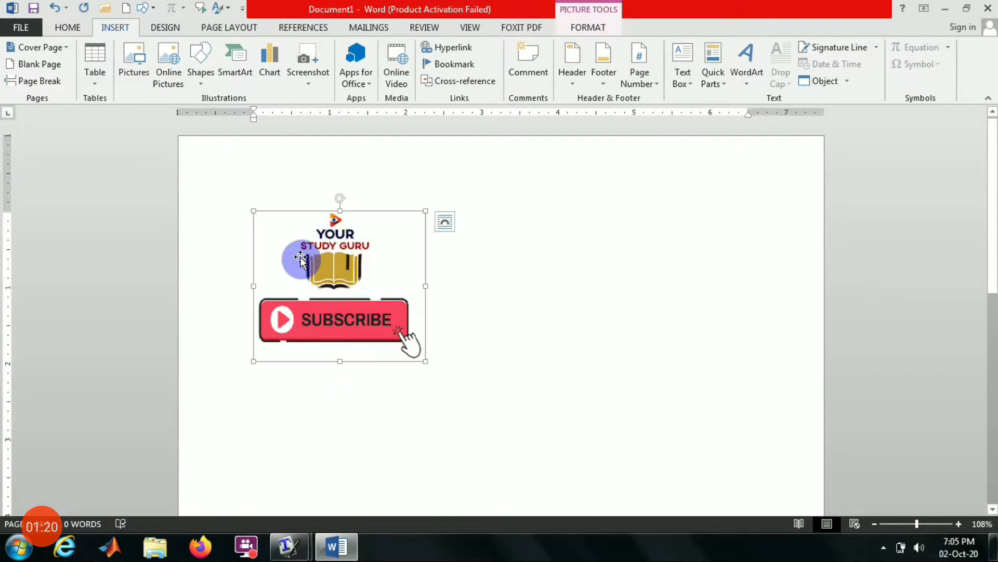
{"action": "left_click", "coordinate": [252, 213]}
{"action": "left_click", "coordinate": [259, 219]}
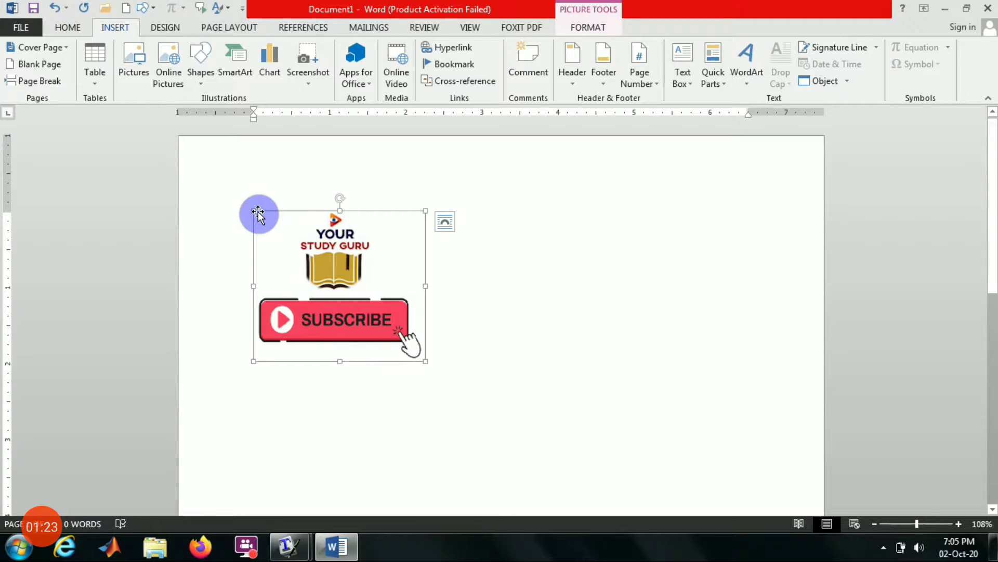
{"action": "left_click_drag", "start_coordinate": [250, 208], "coordinate": [392, 295]}
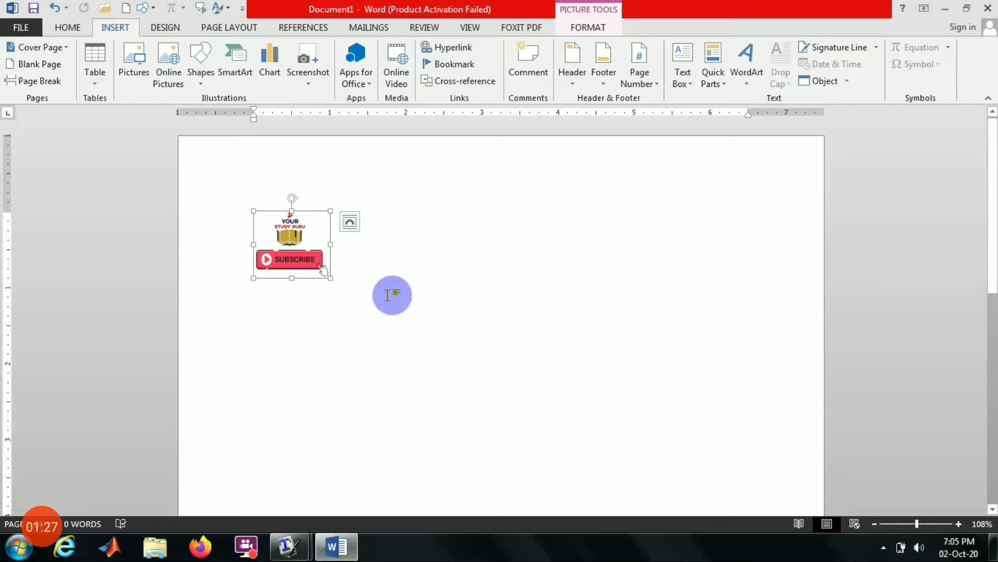
Right-align the logo picture and push it down the page by adding blank lines above it.
{"action": "key", "text": "ctrl+r"}
{"action": "key", "text": "Home"}
{"action": "key", "text": "Return"}
{"action": "key", "text": "Return"}
{"action": "key", "text": "Return"}
{"action": "key", "text": "Return"}
{"action": "key", "text": "Return"}
{"action": "key", "text": "Return"}
{"action": "key", "text": "Return"}
{"action": "key", "text": "Return"}
{"action": "key", "text": "Return"}
{"action": "key", "text": "Return"}
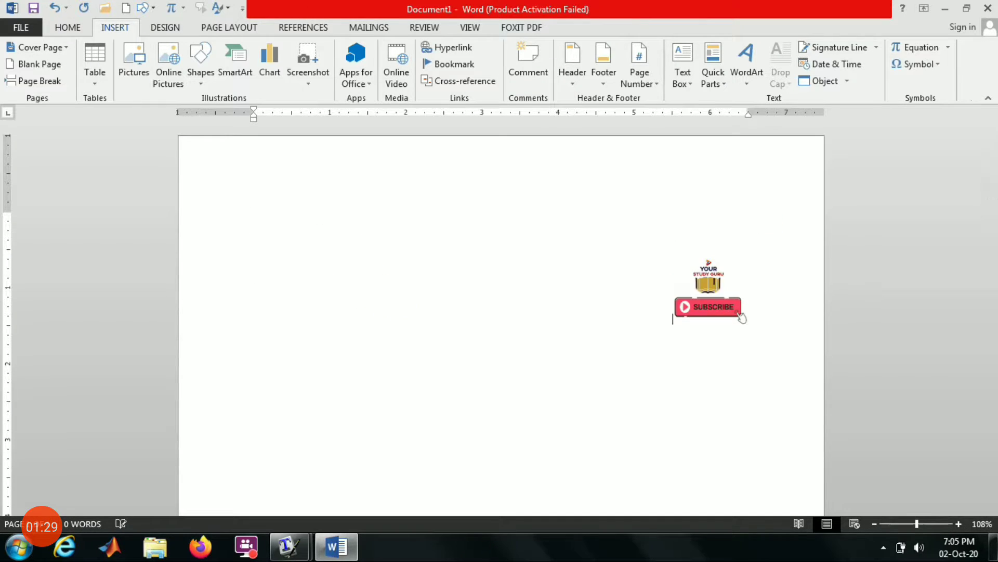
{"action": "key", "text": "Return"}
{"action": "key", "text": "Return"}
{"action": "key", "text": "Return"}
{"action": "key", "text": "Return"}
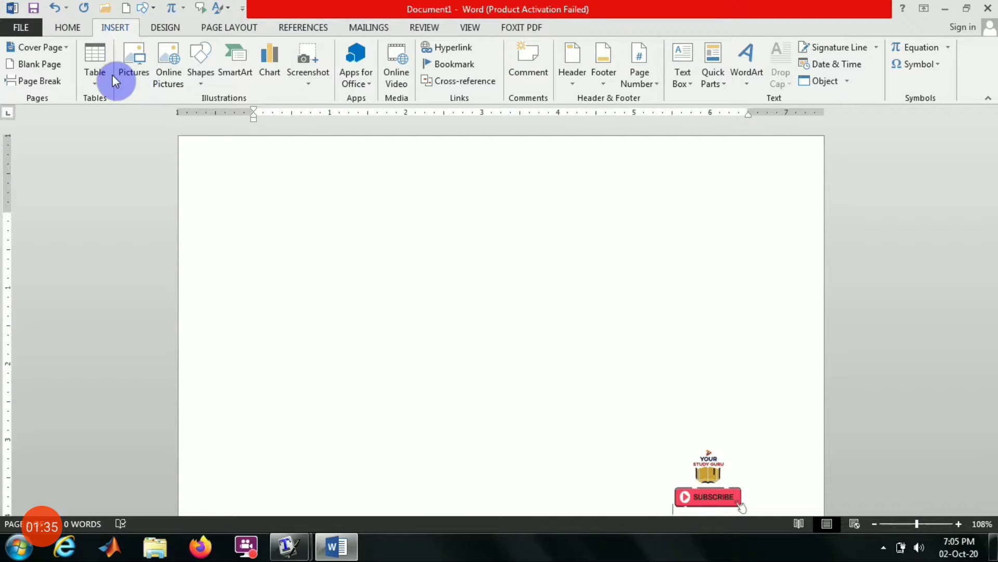
Insert the picture of the doll in the pink dress from the Desktop folder.
{"action": "left_click", "coordinate": [142, 58]}
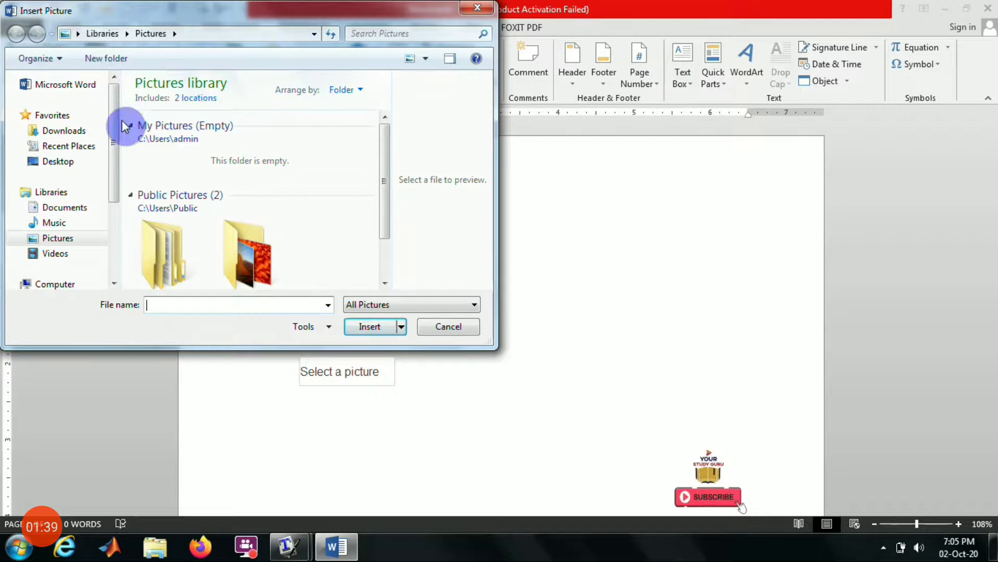
{"action": "left_click", "coordinate": [47, 146]}
{"action": "left_click", "coordinate": [45, 161]}
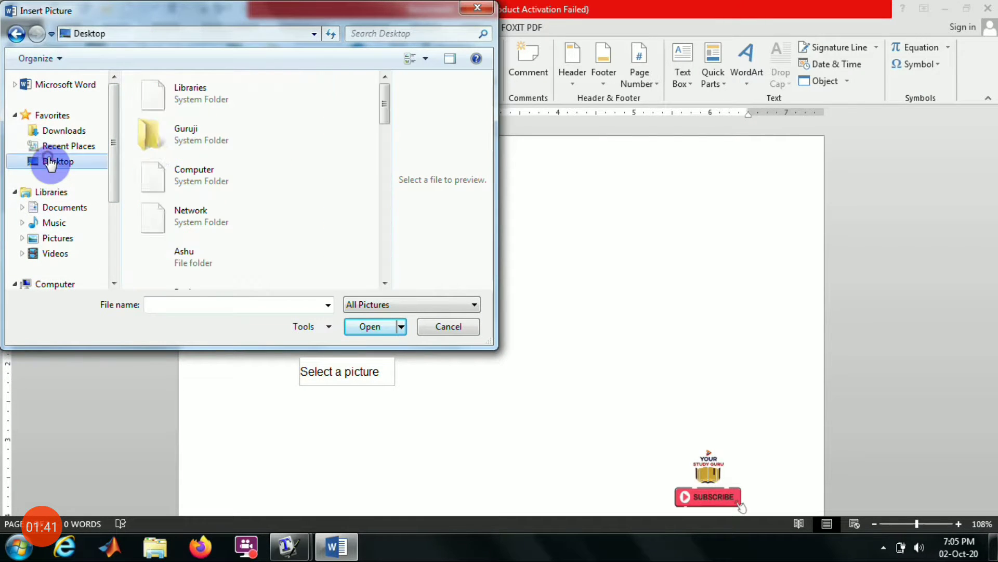
{"action": "scroll", "coordinate": [154, 186], "scroll_direction": "down", "scroll_amount": 2}
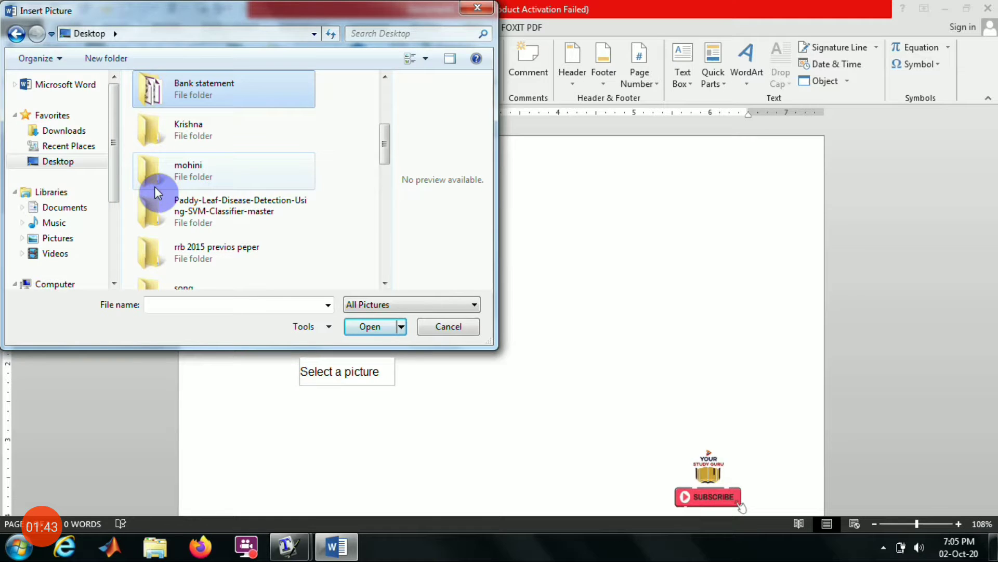
{"action": "key", "text": "b"}
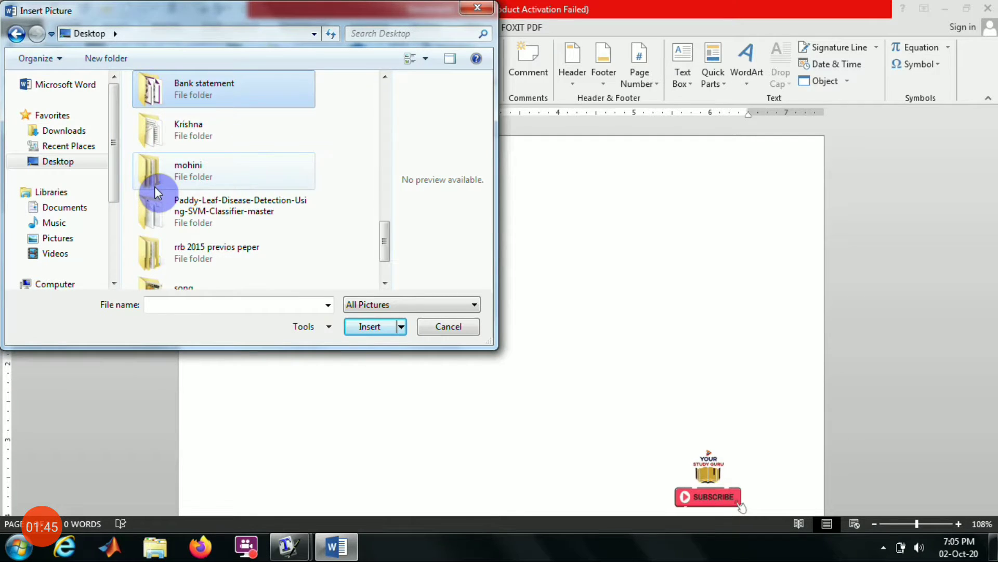
{"action": "key", "text": "Return"}
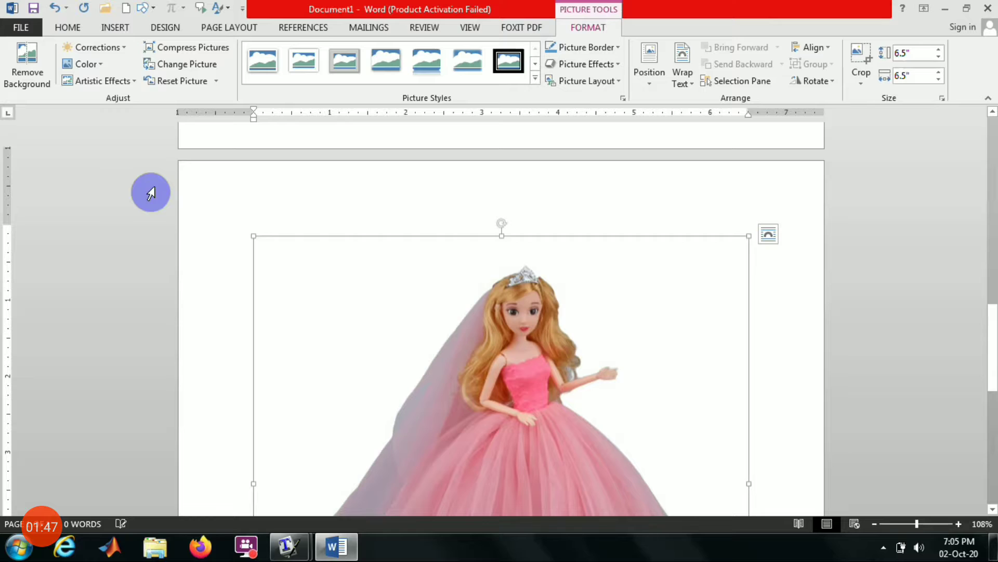
Shrink the doll picture proportionally to about 4.97" by 4.97" so it fits beside the logo.
{"action": "scroll", "coordinate": [728, 265], "scroll_direction": "up", "scroll_amount": 5}
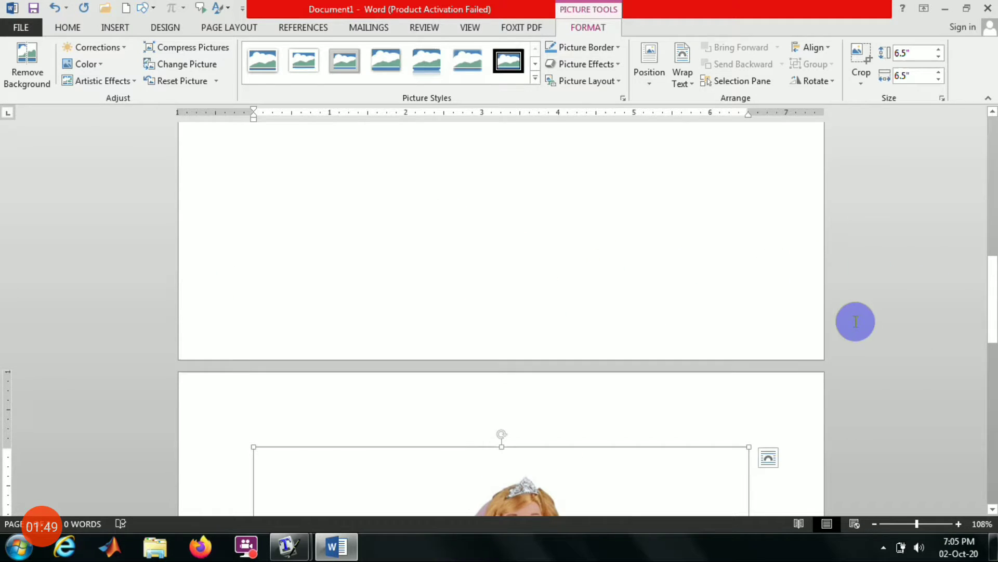
{"action": "scroll", "coordinate": [926, 315], "scroll_direction": "up", "scroll_amount": 15}
{"action": "left_click", "coordinate": [821, 226]}
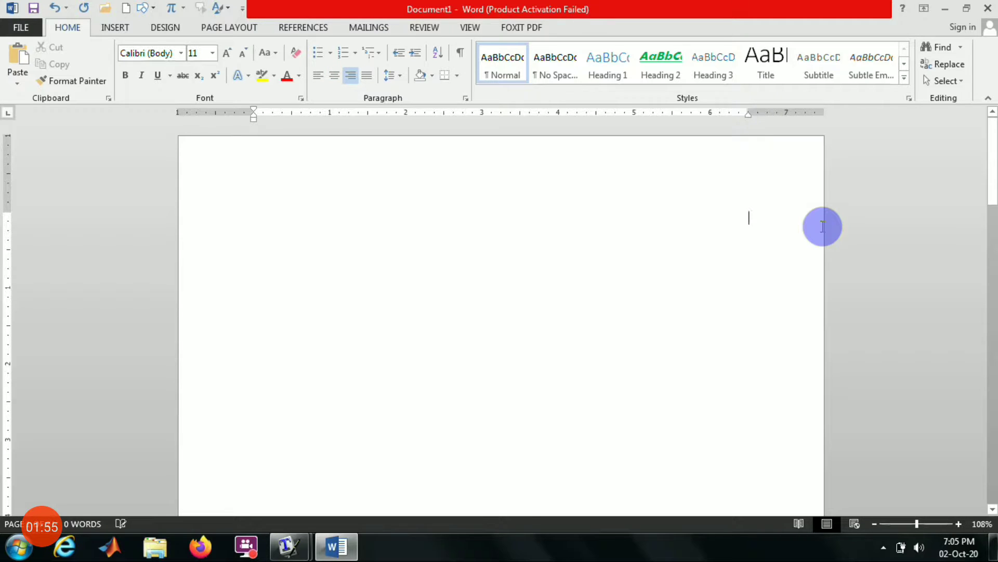
{"action": "scroll", "coordinate": [791, 312], "scroll_direction": "down", "scroll_amount": 15}
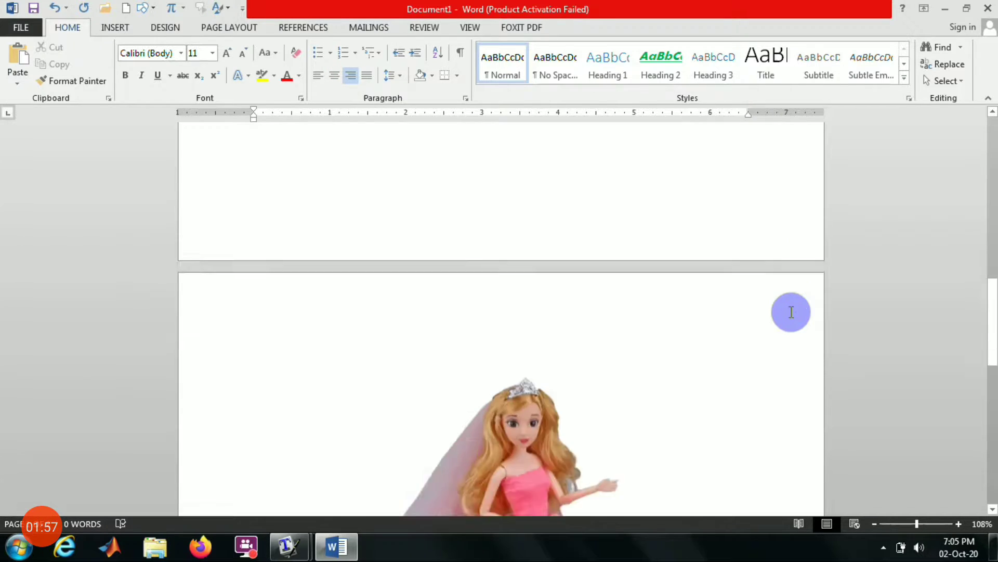
{"action": "scroll", "coordinate": [689, 395], "scroll_direction": "up", "scroll_amount": 5}
{"action": "left_click", "coordinate": [646, 352]}
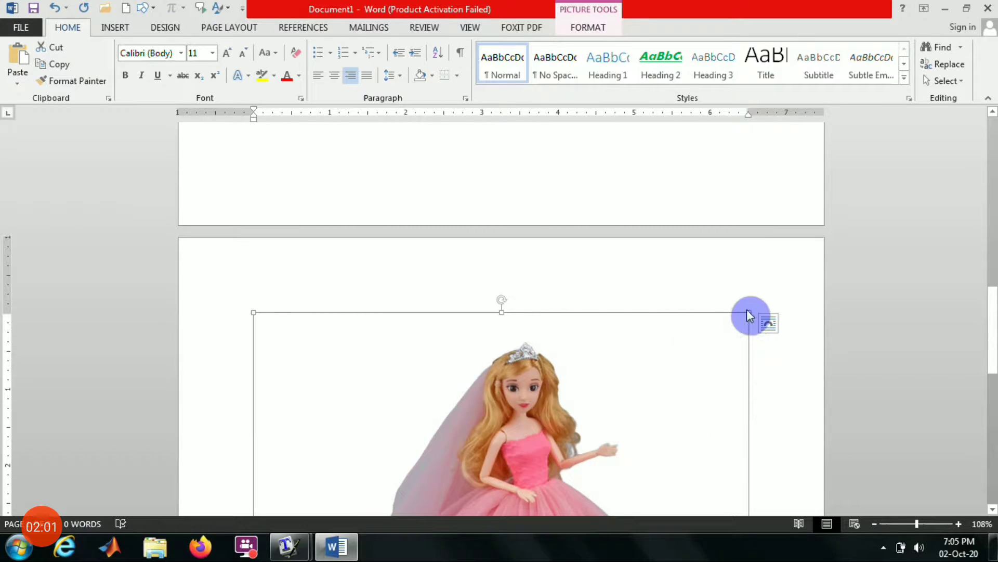
{"action": "left_click_drag", "start_coordinate": [747, 315], "coordinate": [633, 463]}
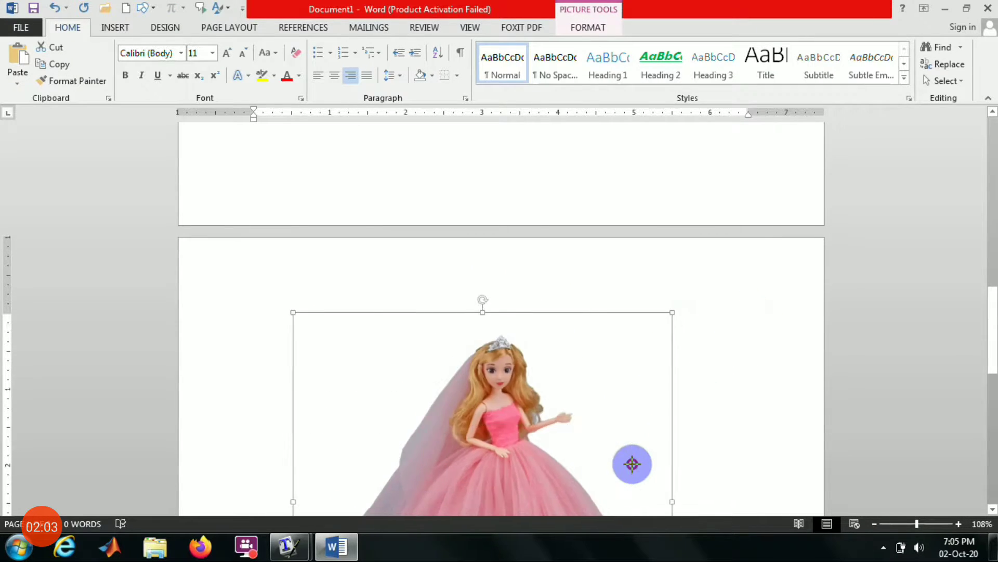
Look over the page to check how the resized doll picture sits next to the logo.
{"action": "scroll", "coordinate": [710, 368], "scroll_direction": "down", "scroll_amount": 3}
{"action": "scroll", "coordinate": [723, 380], "scroll_direction": "up", "scroll_amount": 3}
{"action": "scroll", "coordinate": [825, 368], "scroll_direction": "down", "scroll_amount": 3}
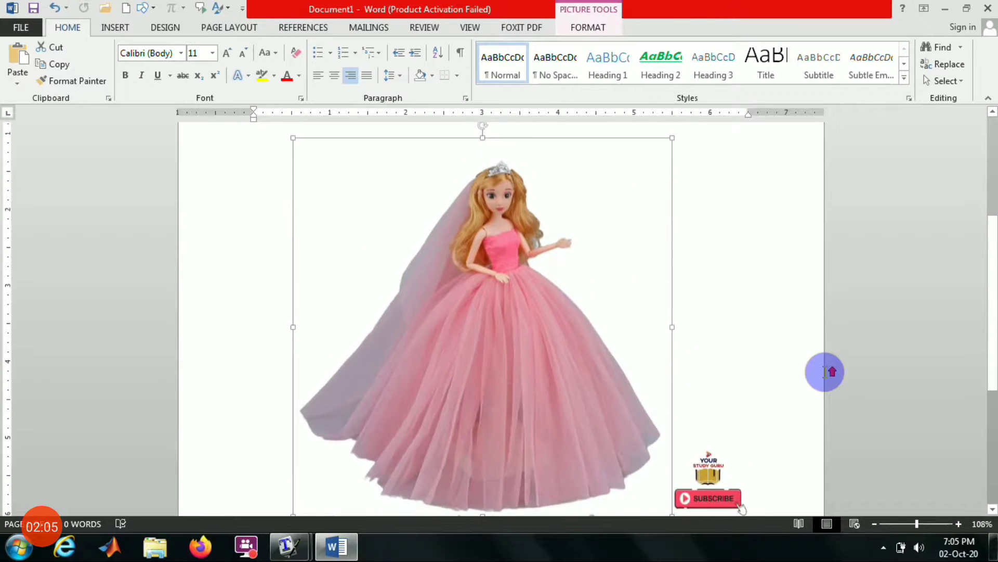
{"action": "scroll", "coordinate": [825, 373], "scroll_direction": "up", "scroll_amount": 4}
{"action": "scroll", "coordinate": [992, 223], "scroll_direction": "down", "scroll_amount": 3}
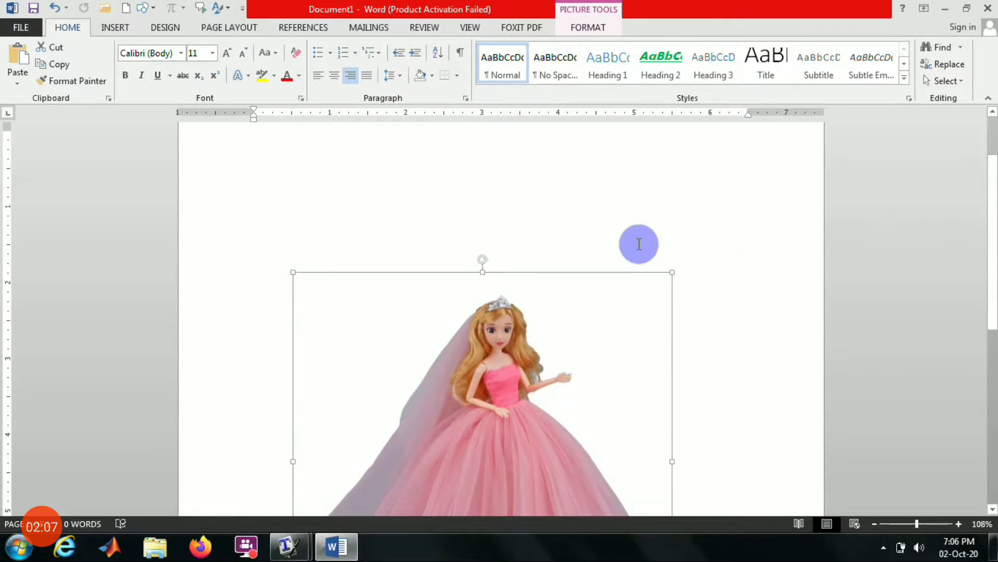
{"action": "scroll", "coordinate": [639, 243], "scroll_direction": "up", "scroll_amount": 3}
{"action": "left_click", "coordinate": [639, 283]}
{"action": "scroll", "coordinate": [640, 284], "scroll_direction": "down", "scroll_amount": 8}
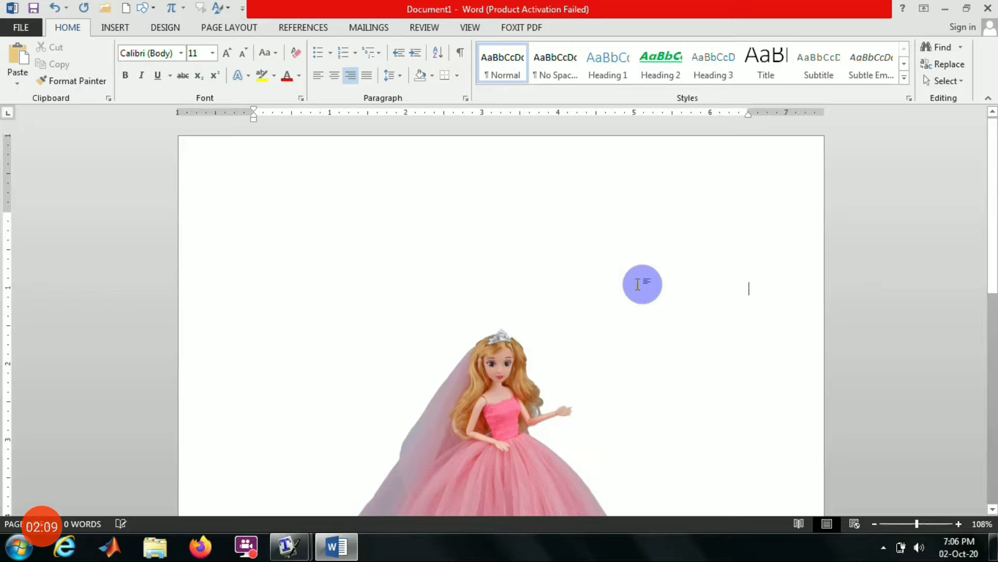
{"action": "left_click", "coordinate": [639, 286]}
{"action": "scroll", "coordinate": [639, 286], "scroll_direction": "up", "scroll_amount": 6}
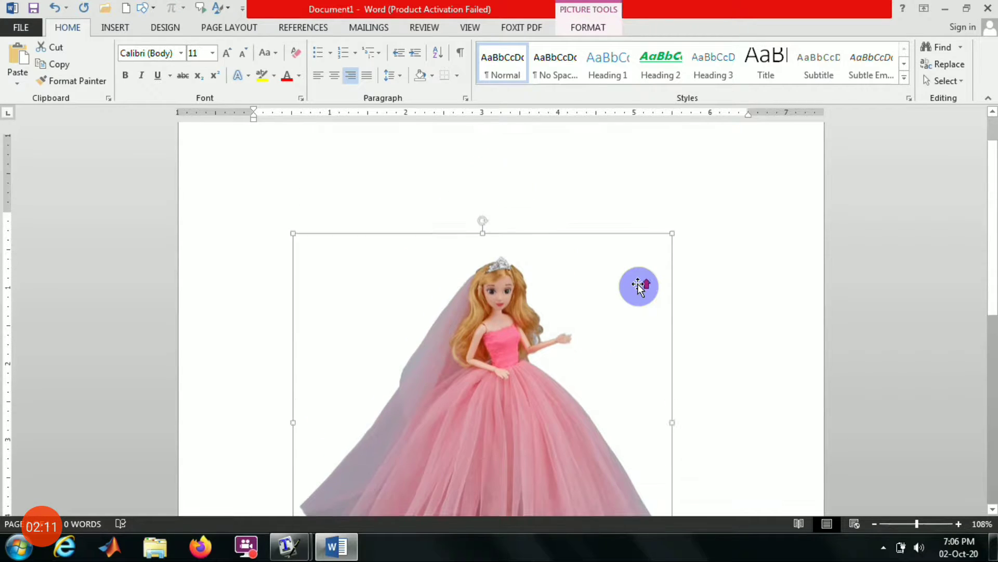
{"action": "scroll", "coordinate": [757, 325], "scroll_direction": "down", "scroll_amount": 4}
{"action": "scroll", "coordinate": [763, 350], "scroll_direction": "down", "scroll_amount": 4}
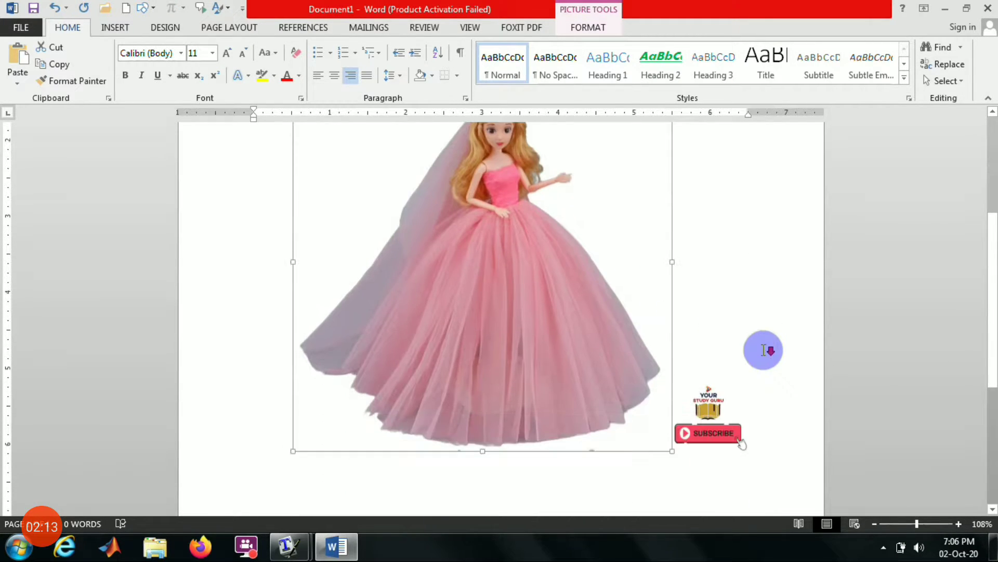
{"action": "scroll", "coordinate": [764, 359], "scroll_direction": "up", "scroll_amount": 1}
{"action": "scroll", "coordinate": [770, 352], "scroll_direction": "up", "scroll_amount": 2}
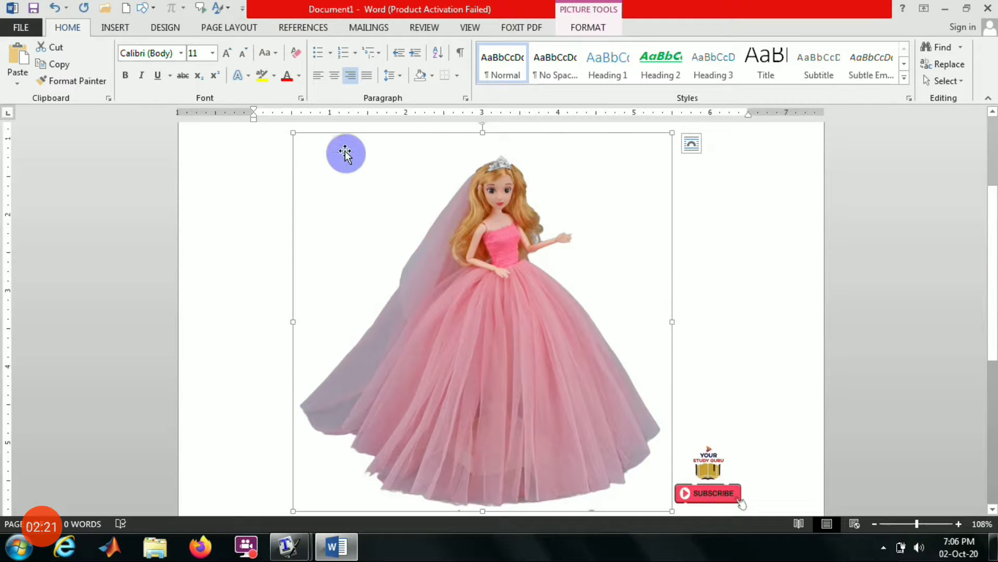
Preview the sharpness and brightness/contrast corrections on the doll picture and open its detailed picture correction options.
{"action": "double_click", "coordinate": [359, 194]}
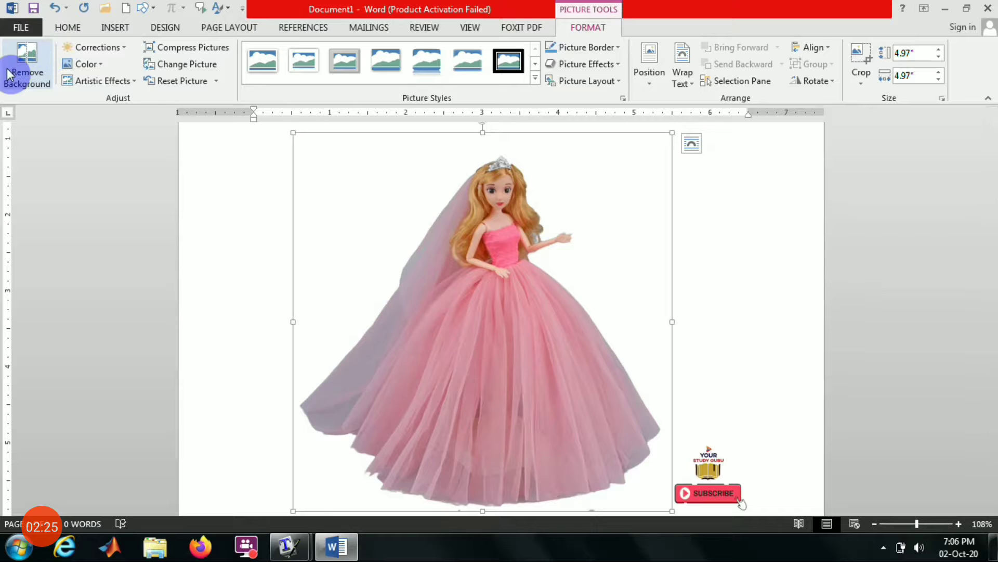
{"action": "left_click", "coordinate": [126, 47]}
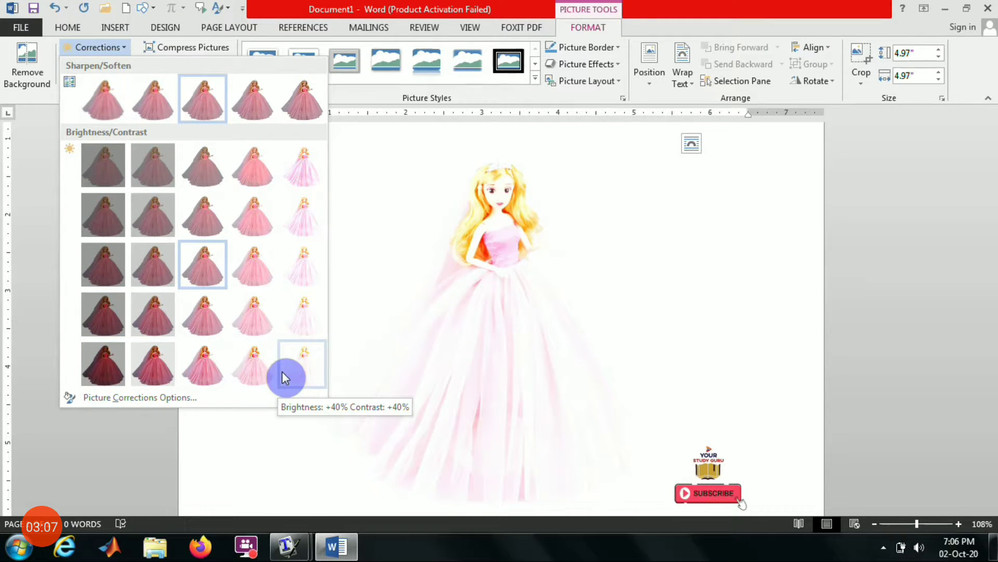
{"action": "left_click", "coordinate": [172, 399]}
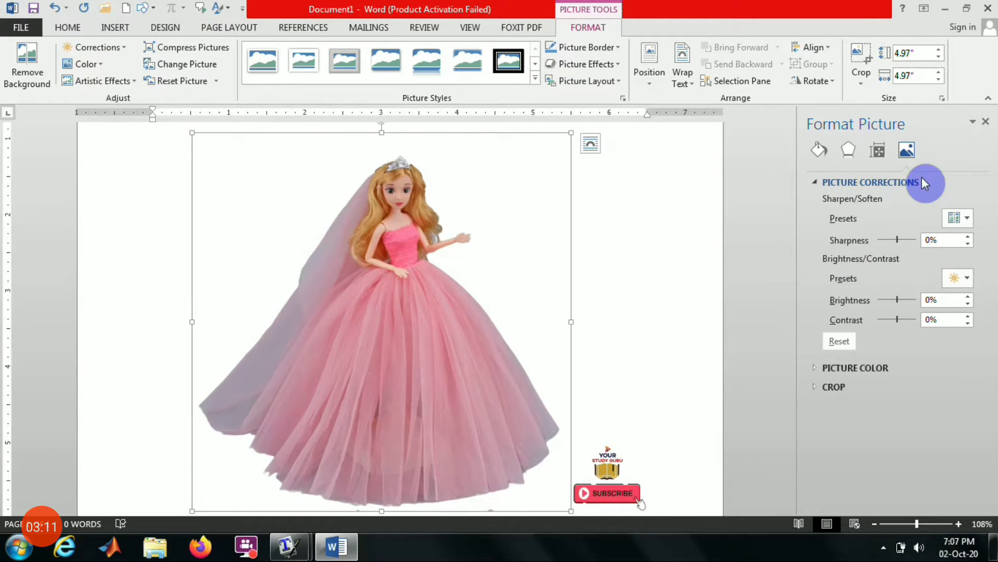
View the sharpen/soften presets without applying one, and set the doll picture's sharpness to -10%.
{"action": "left_click", "coordinate": [961, 218]}
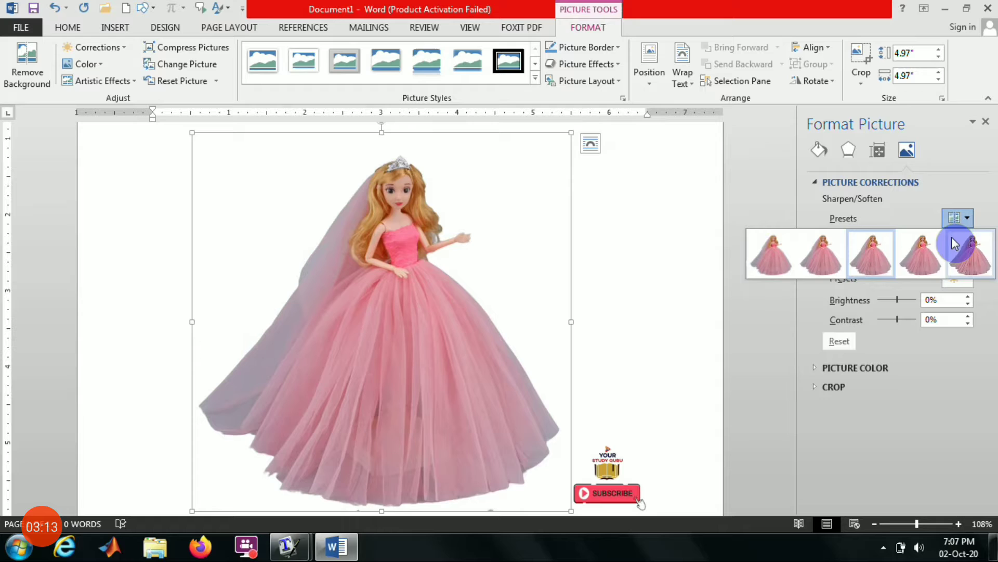
{"action": "left_click", "coordinate": [971, 441]}
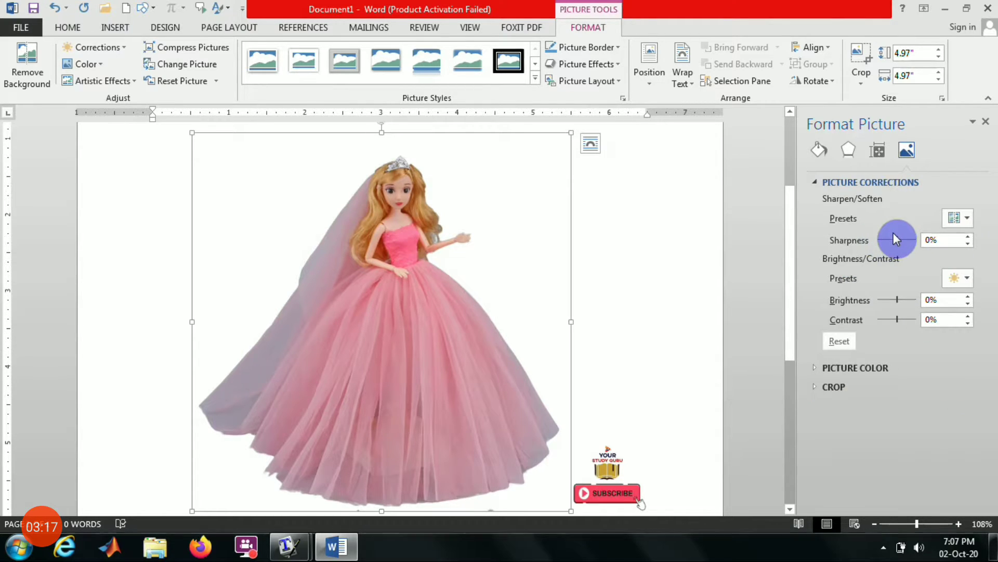
{"action": "mouse_move", "coordinate": [900, 240]}
{"action": "left_mouse_down"}
{"action": "mouse_move", "coordinate": [920, 238]}
{"action": "mouse_move", "coordinate": [890, 239]}
{"action": "mouse_move", "coordinate": [898, 247]}
{"action": "left_mouse_up"}
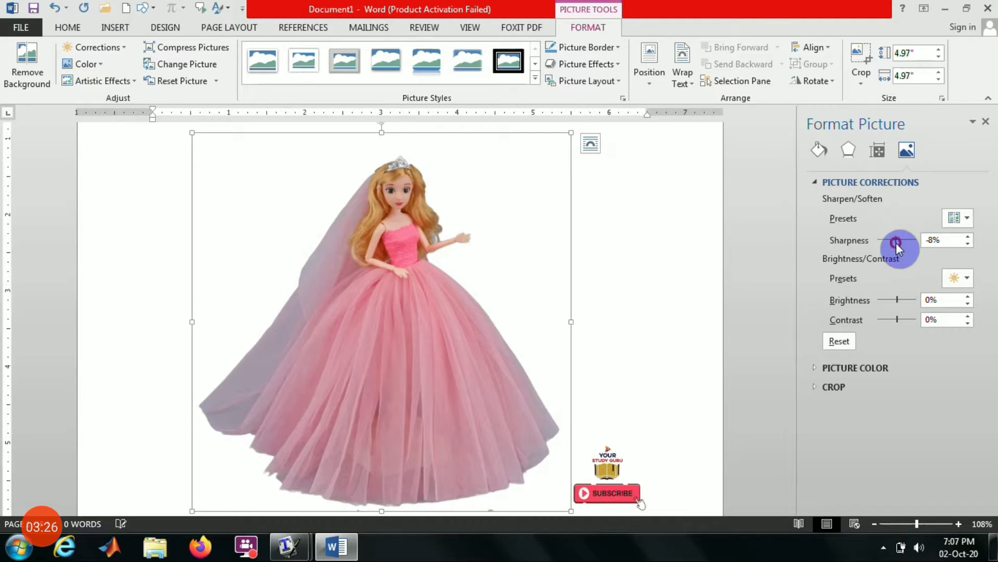
{"action": "double_click", "coordinate": [942, 240]}
{"action": "left_click", "coordinate": [968, 236]}
{"action": "left_click", "coordinate": [968, 236]}
{"action": "left_click", "coordinate": [968, 237]}
{"action": "left_click", "coordinate": [968, 237]}
{"action": "left_click", "coordinate": [968, 244]}
{"action": "left_click", "coordinate": [968, 244]}
{"action": "left_click", "coordinate": [968, 244]}
{"action": "left_click", "coordinate": [968, 244]}
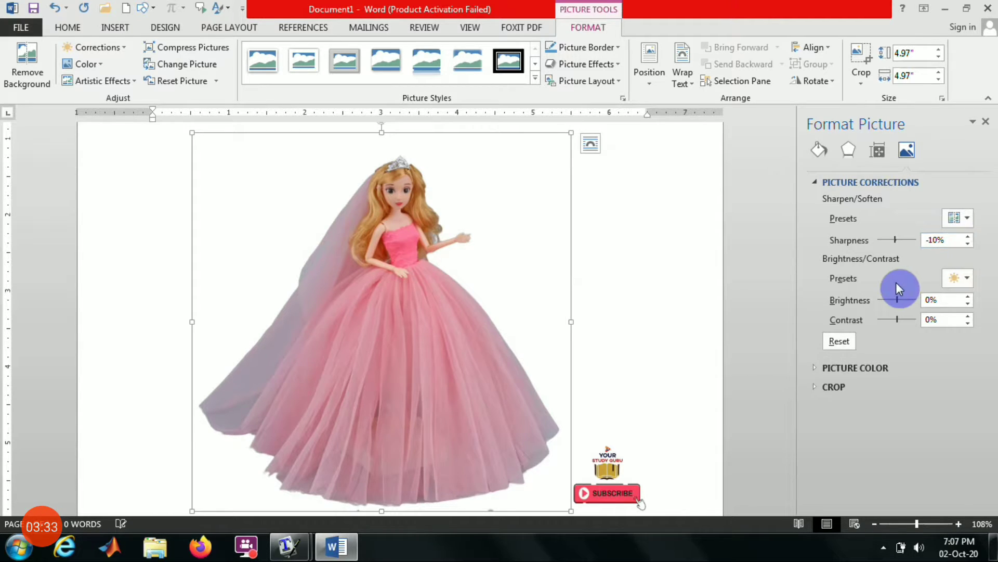
Set the doll picture's brightness to 6% and its contrast to -10%, leaving the brightness/contrast presets unapplied.
{"action": "left_click", "coordinate": [954, 278]}
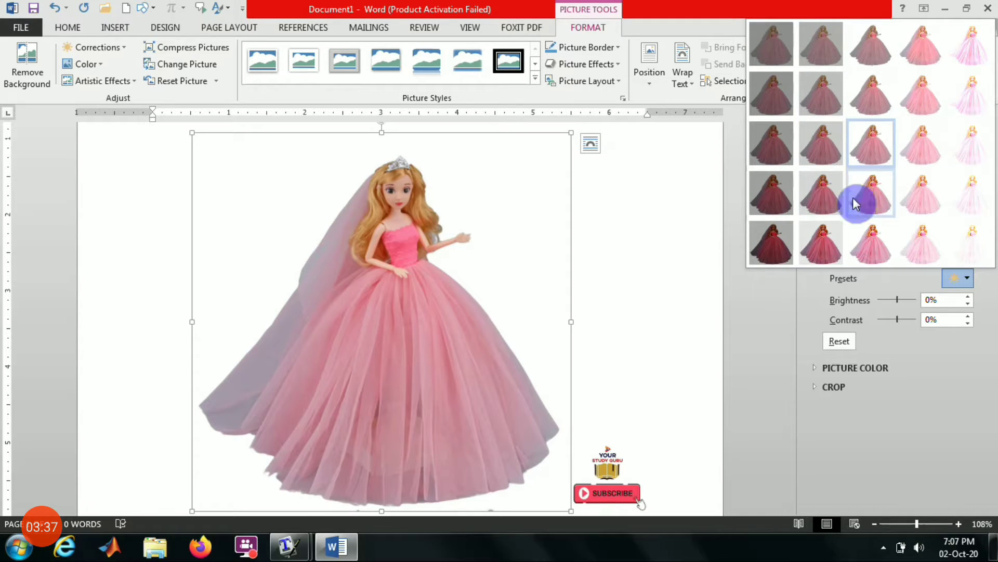
{"action": "left_click", "coordinate": [957, 379]}
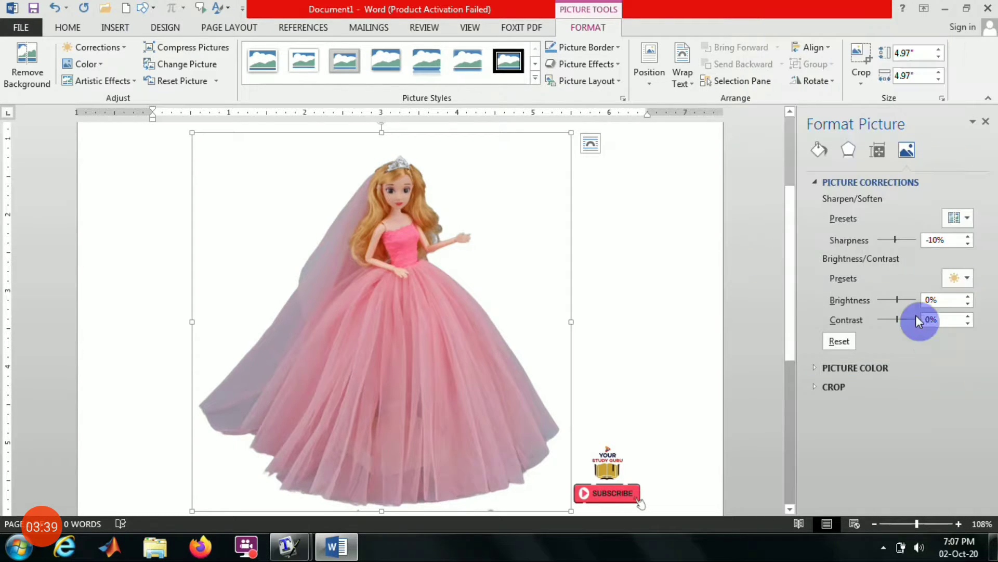
{"action": "left_click_drag", "start_coordinate": [903, 301], "coordinate": [877, 320]}
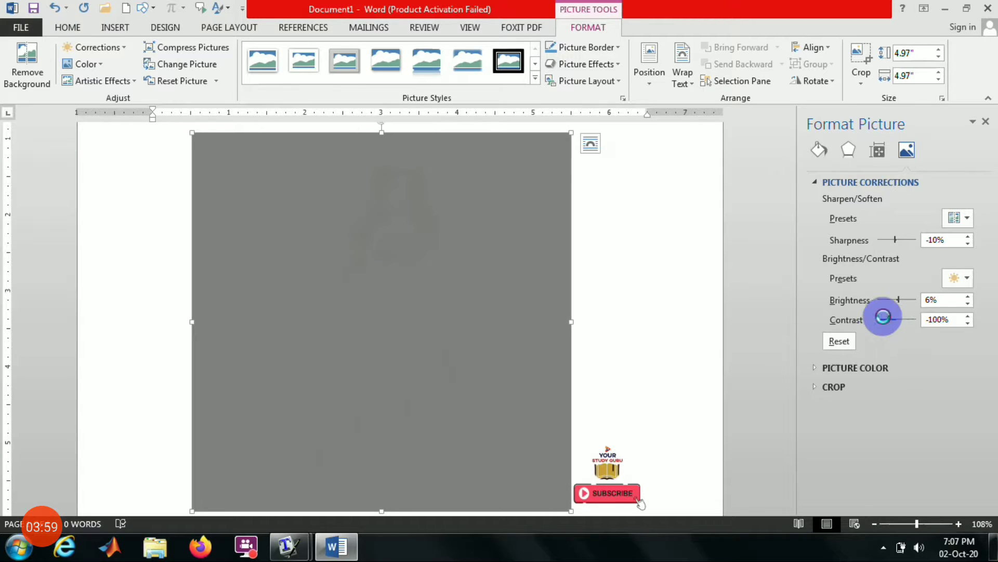
{"action": "left_click_drag", "start_coordinate": [884, 320], "coordinate": [892, 320]}
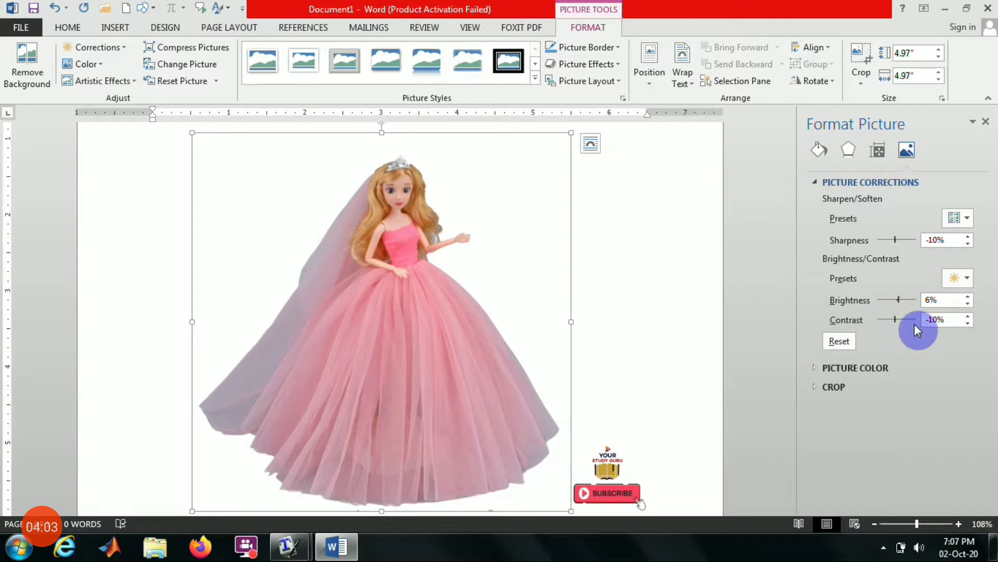
Lower the doll picture's contrast to -11% and reset all its sharpness, brightness and contrast corrections.
{"action": "left_click", "coordinate": [968, 323]}
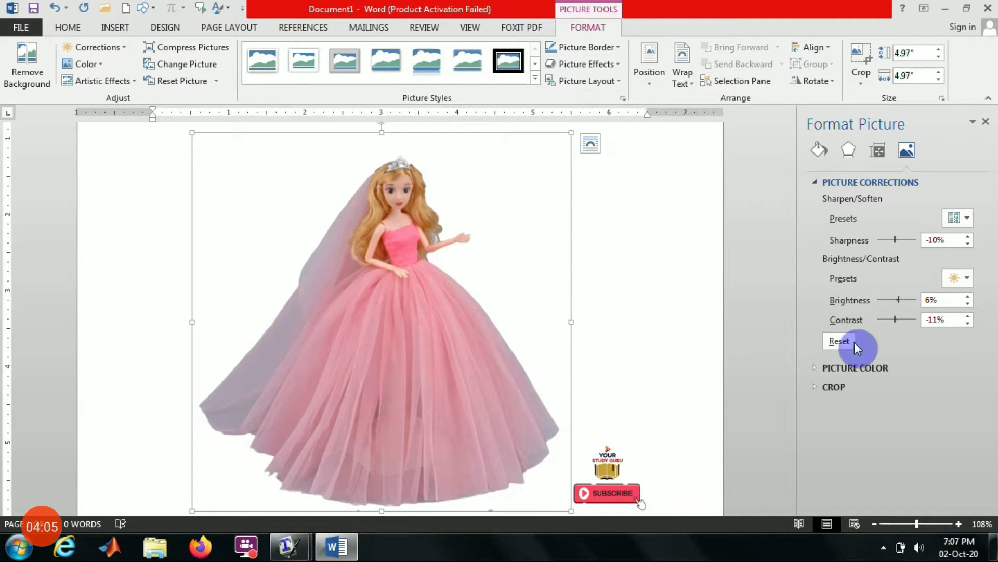
{"action": "left_click", "coordinate": [833, 344]}
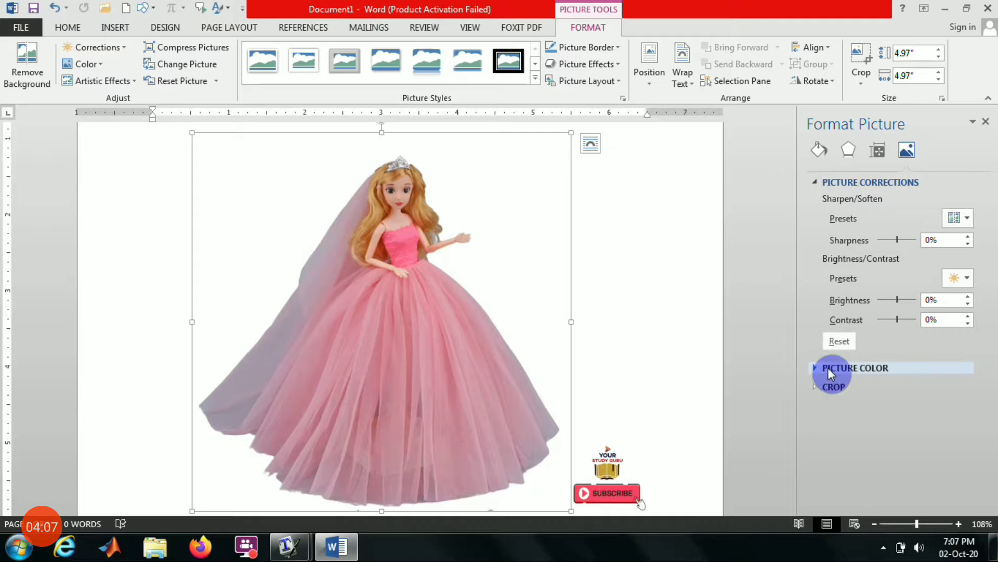
View the color saturation and color tone presets for the doll picture without applying any of them.
{"action": "left_click", "coordinate": [829, 367]}
{"action": "left_click_drag", "start_coordinate": [983, 368], "coordinate": [987, 437]}
{"action": "left_click", "coordinate": [962, 341]}
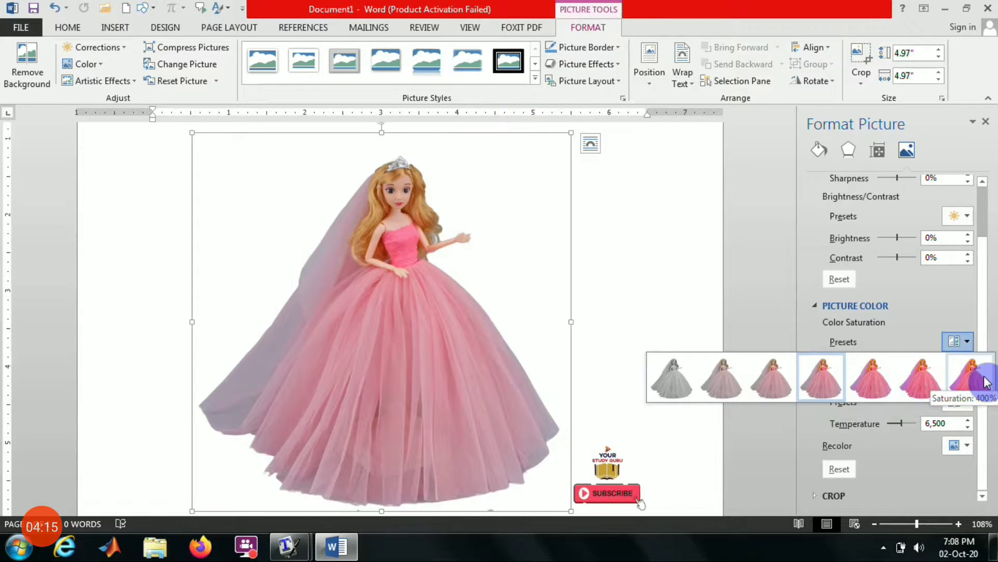
{"action": "left_click", "coordinate": [757, 335]}
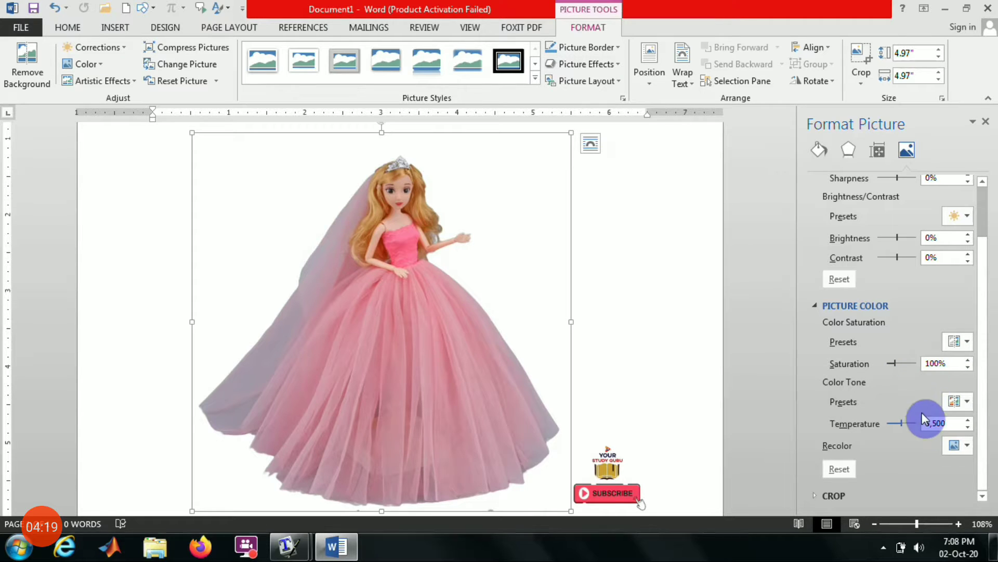
{"action": "left_click", "coordinate": [965, 403]}
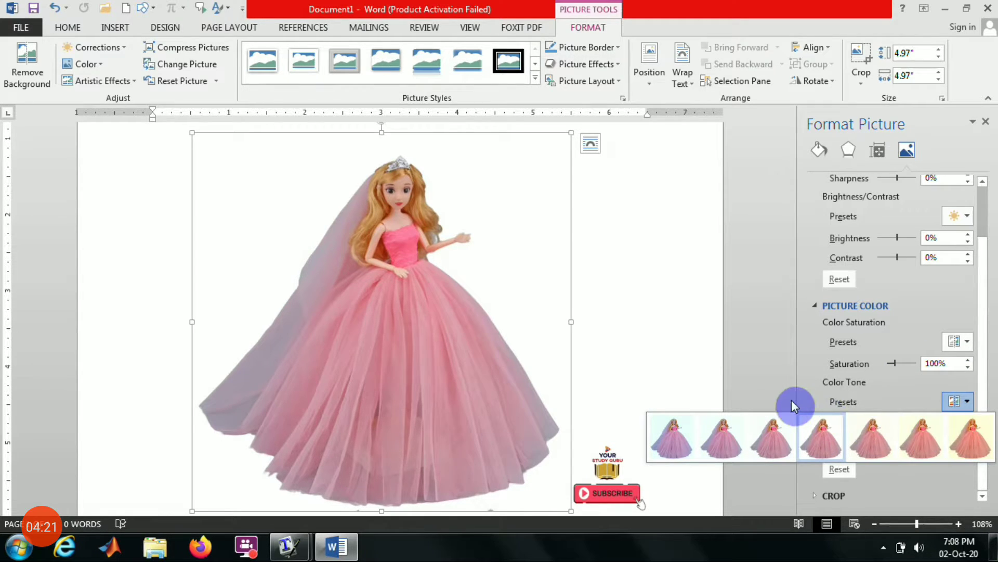
{"action": "left_click", "coordinate": [750, 372]}
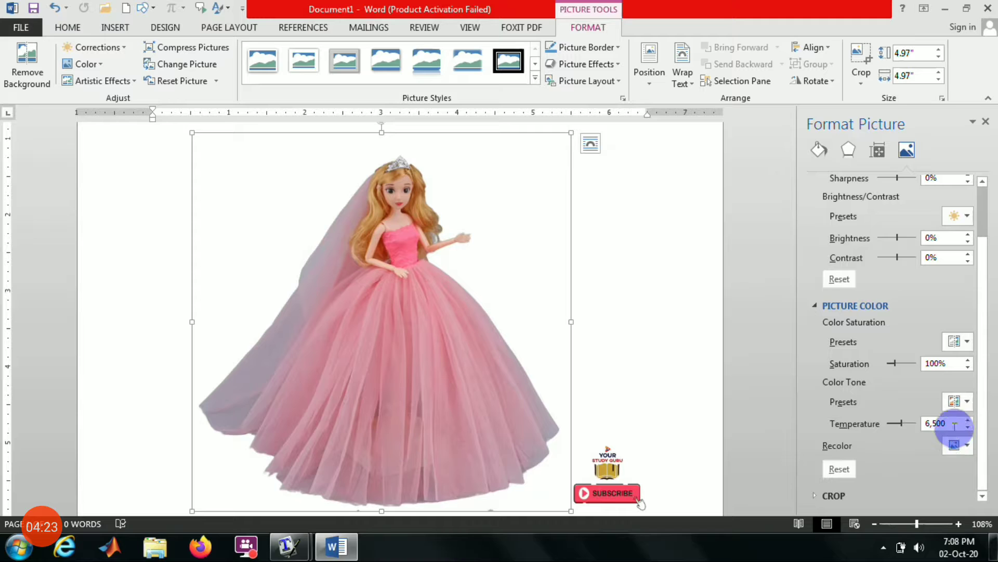
Try a color temperature of 1,500 on the doll picture, view the recolor presets, and reset the picture color.
{"action": "left_click_drag", "start_coordinate": [907, 424], "coordinate": [884, 423]}
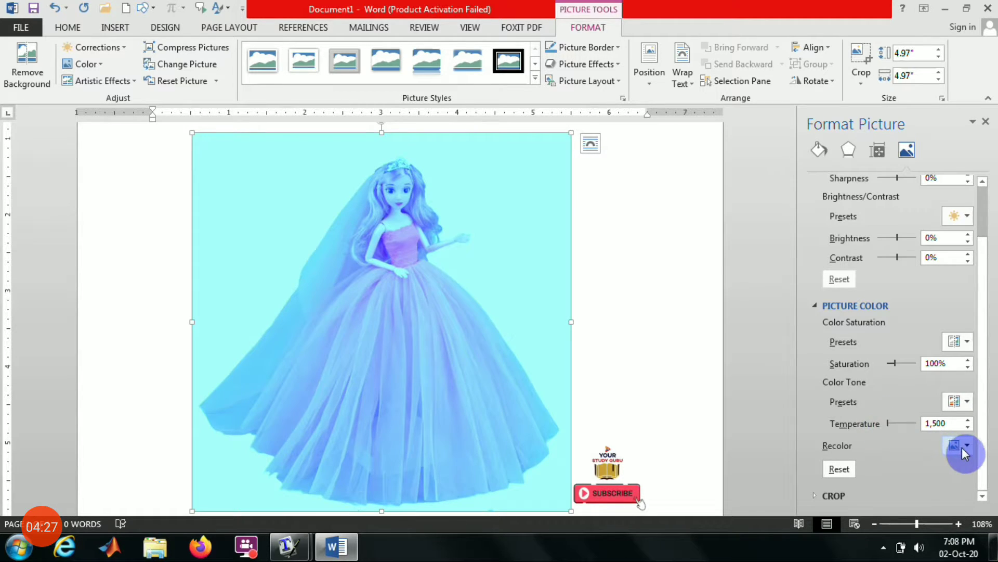
{"action": "left_click", "coordinate": [964, 449]}
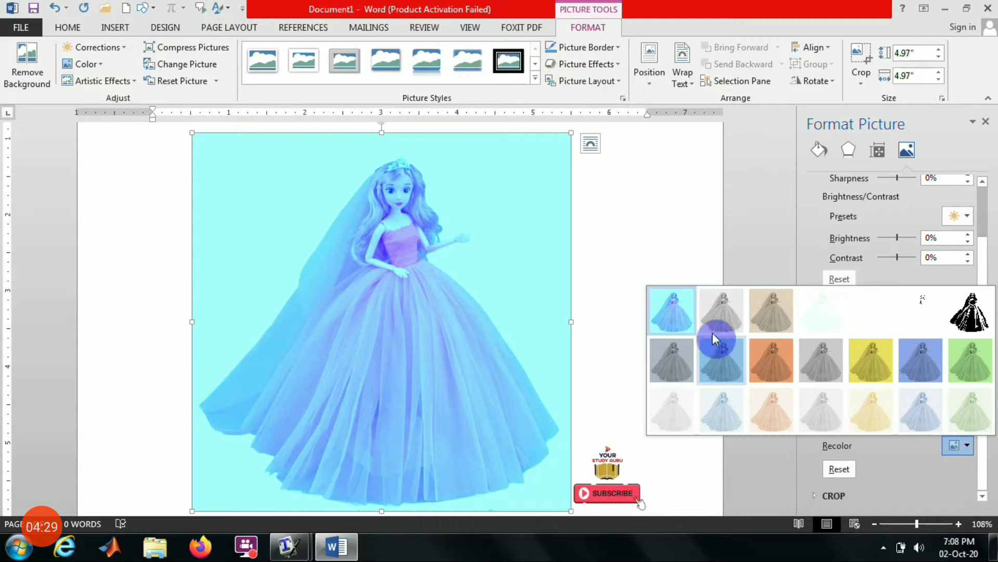
{"action": "left_click", "coordinate": [777, 463]}
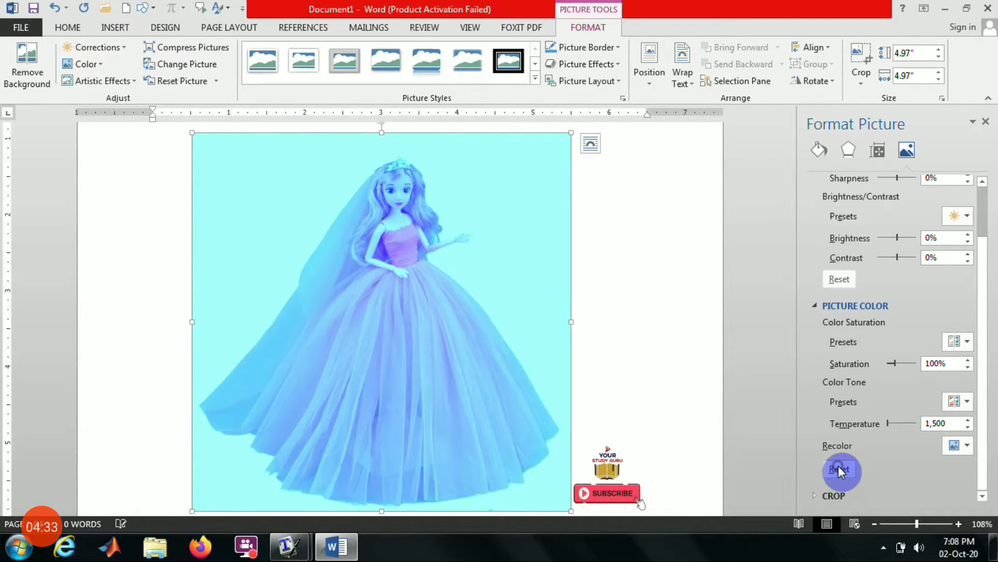
{"action": "left_click", "coordinate": [839, 467]}
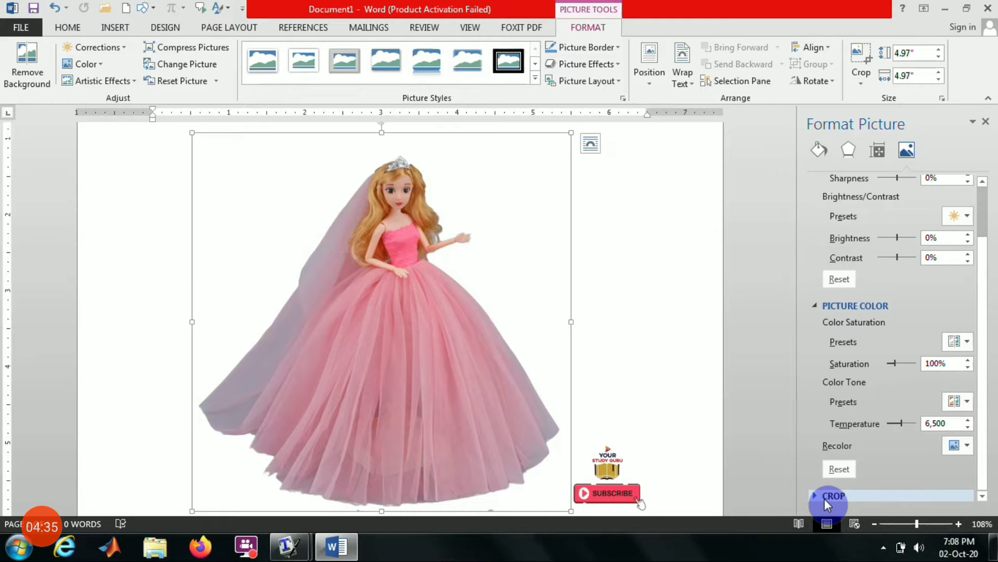
Open the doll picture's crop settings and set the picture position width to 4.9".
{"action": "left_click", "coordinate": [827, 497]}
{"action": "scroll", "coordinate": [980, 437], "scroll_direction": "down", "scroll_amount": 5}
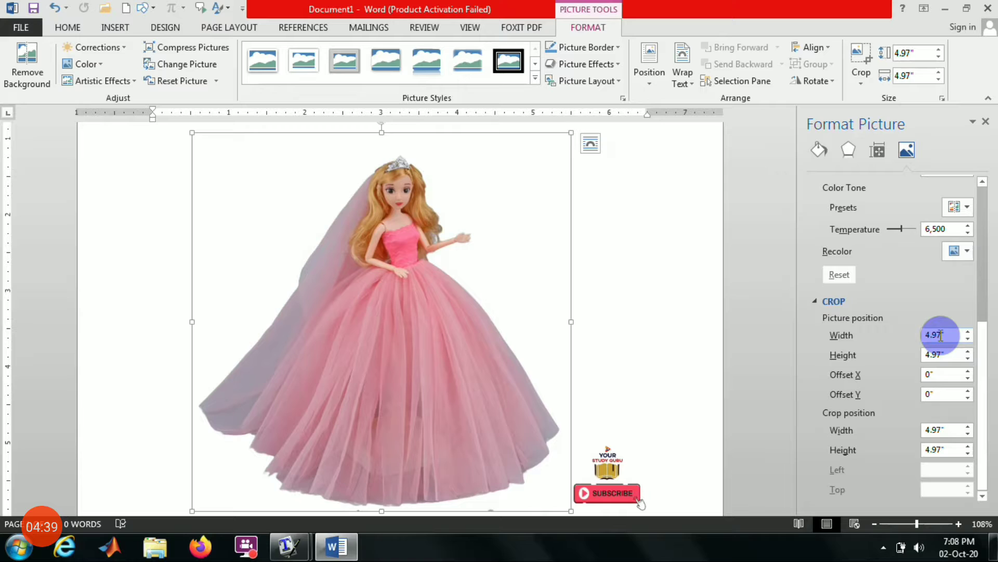
{"action": "left_click", "coordinate": [968, 331]}
{"action": "left_click", "coordinate": [968, 332]}
{"action": "left_click", "coordinate": [968, 332]}
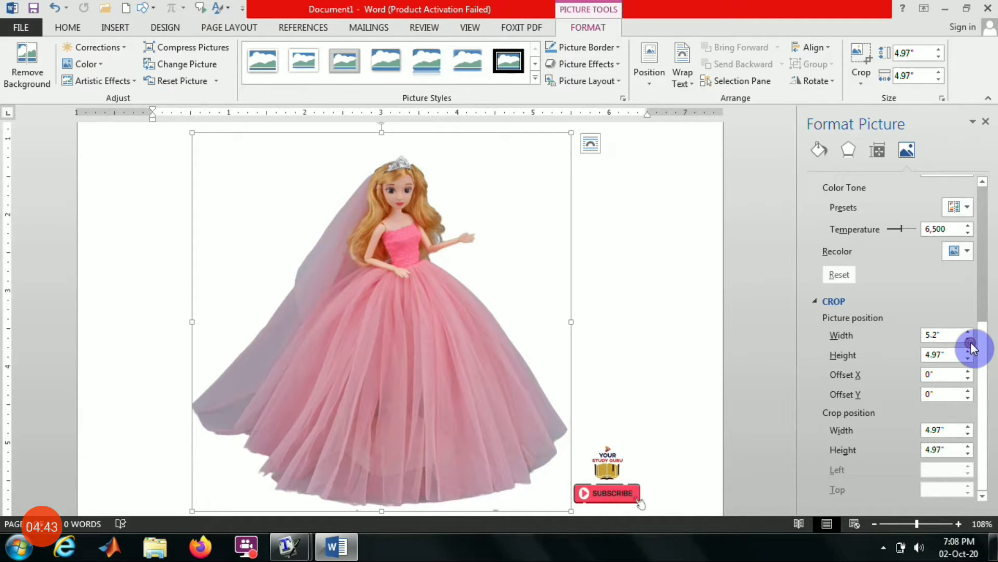
{"action": "left_click", "coordinate": [968, 339]}
{"action": "left_click", "coordinate": [968, 338]}
{"action": "left_click", "coordinate": [968, 338]}
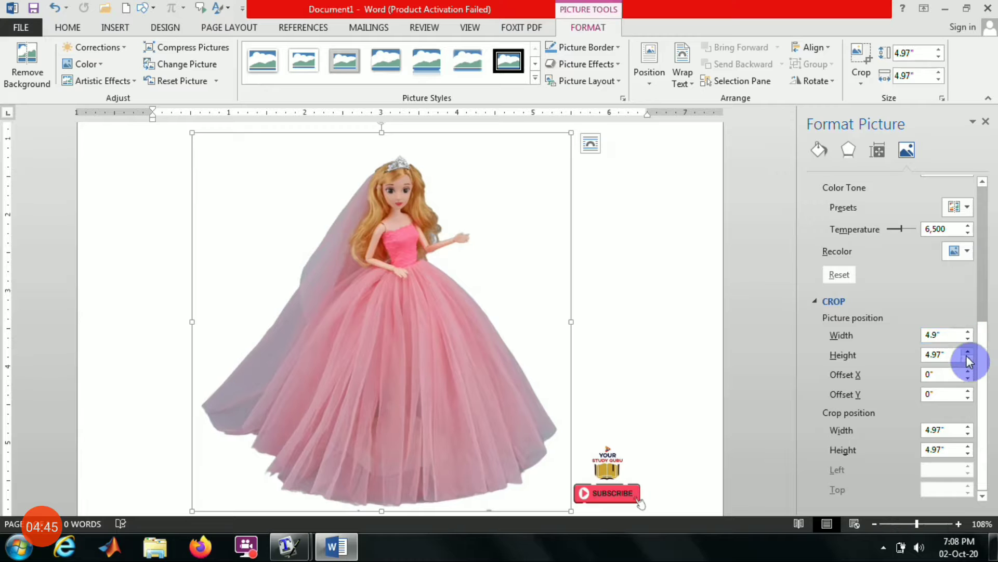
Set the picture position height in the crop settings to 5.1".
{"action": "left_click", "coordinate": [967, 358]}
{"action": "left_click", "coordinate": [967, 359]}
{"action": "left_click", "coordinate": [968, 358]}
{"action": "left_click", "coordinate": [968, 358]}
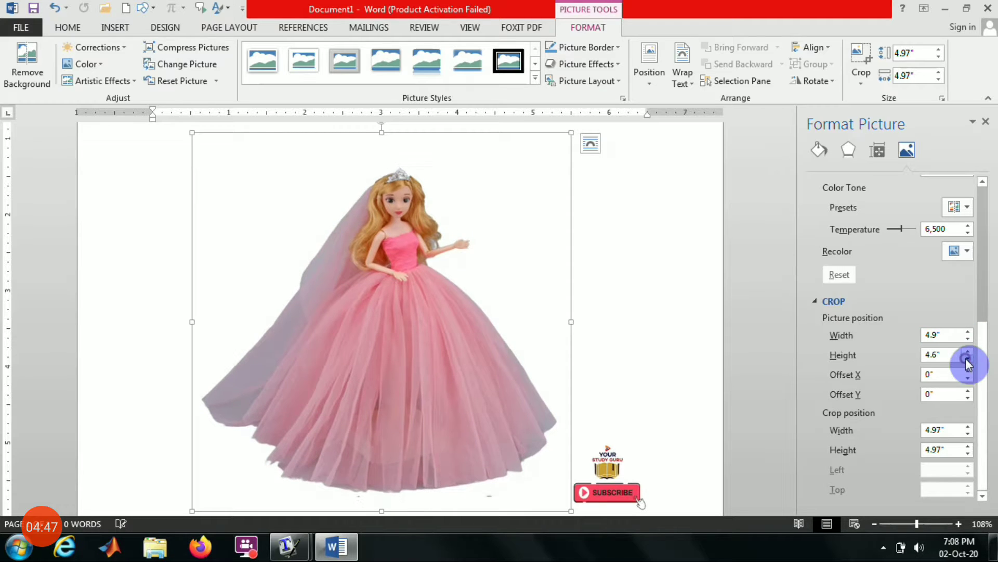
{"action": "left_click", "coordinate": [967, 351]}
{"action": "left_click", "coordinate": [967, 351]}
{"action": "left_click", "coordinate": [967, 351]}
{"action": "left_click", "coordinate": [967, 351]}
{"action": "left_click", "coordinate": [967, 351]}
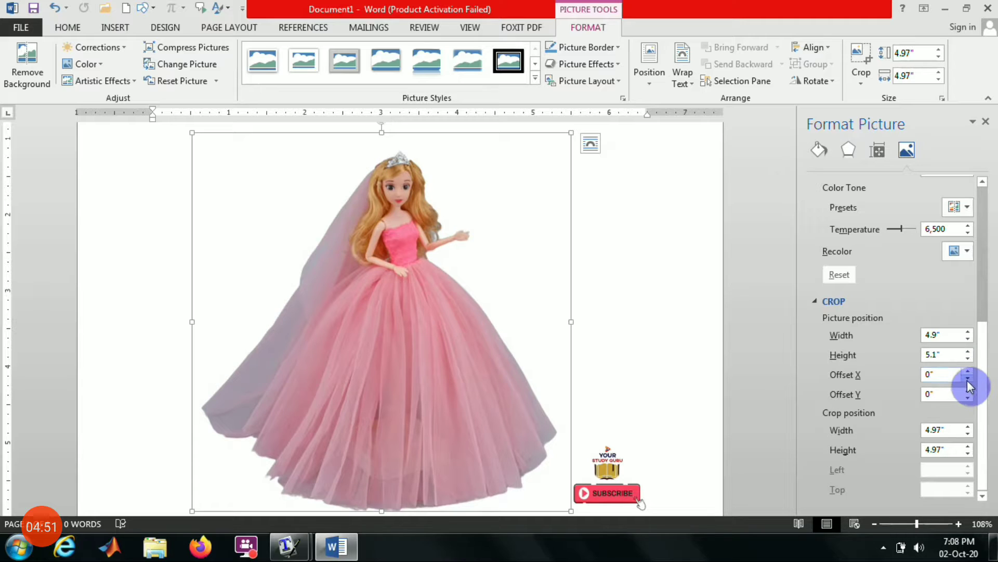
Try a horizontal crop offset (Offset X) of -0.3" on the doll picture and return it to 0".
{"action": "left_click", "coordinate": [968, 379]}
{"action": "left_click", "coordinate": [967, 379]}
{"action": "left_click", "coordinate": [967, 379]}
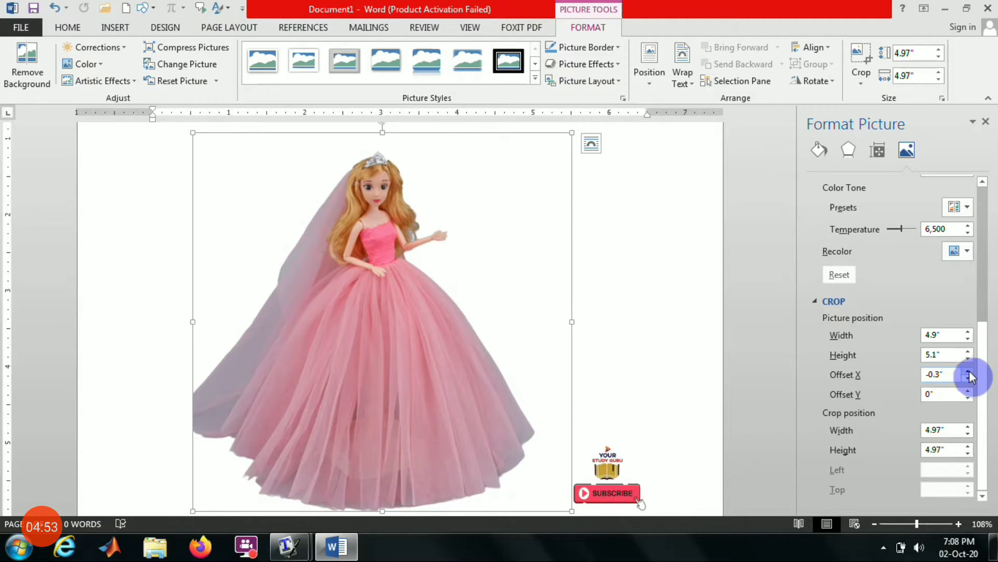
{"action": "left_click", "coordinate": [967, 371]}
{"action": "left_click", "coordinate": [968, 370]}
{"action": "left_click", "coordinate": [967, 371]}
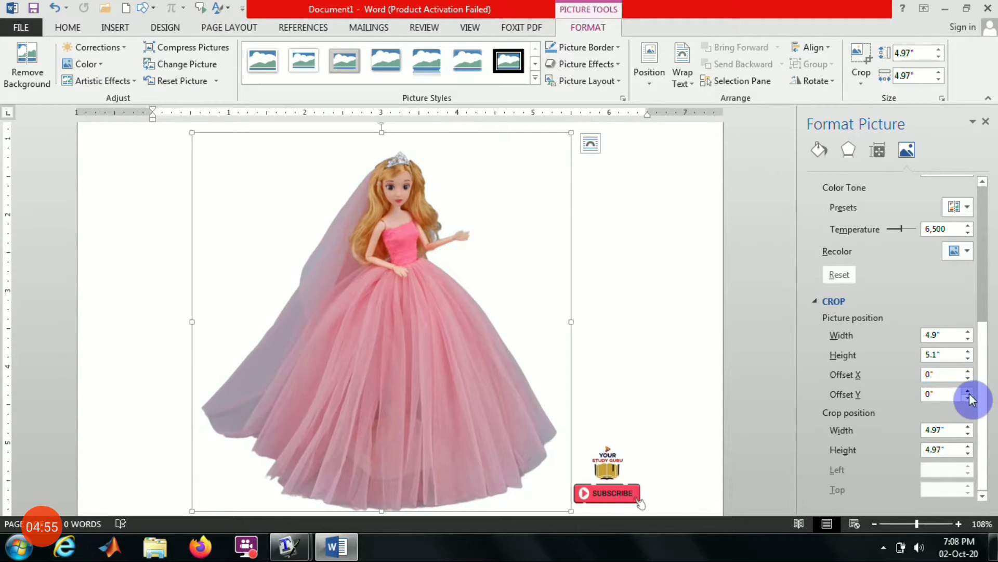
Try different vertical offsets for the doll picture within its crop frame and set Offset Y to -0.2".
{"action": "left_click", "coordinate": [968, 399]}
{"action": "left_click", "coordinate": [968, 398]}
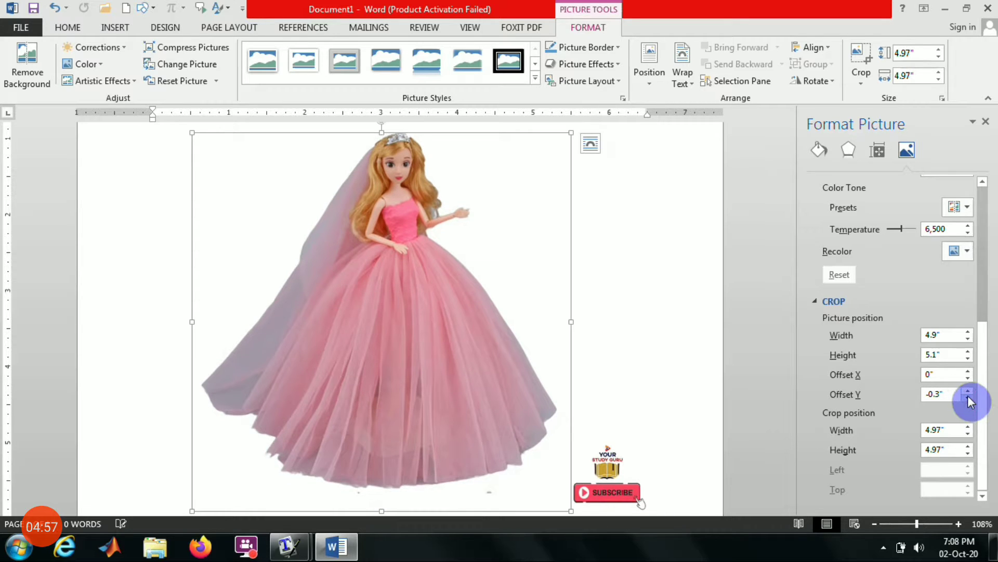
{"action": "left_click", "coordinate": [968, 389]}
{"action": "left_click", "coordinate": [967, 390]}
{"action": "left_click", "coordinate": [968, 390]}
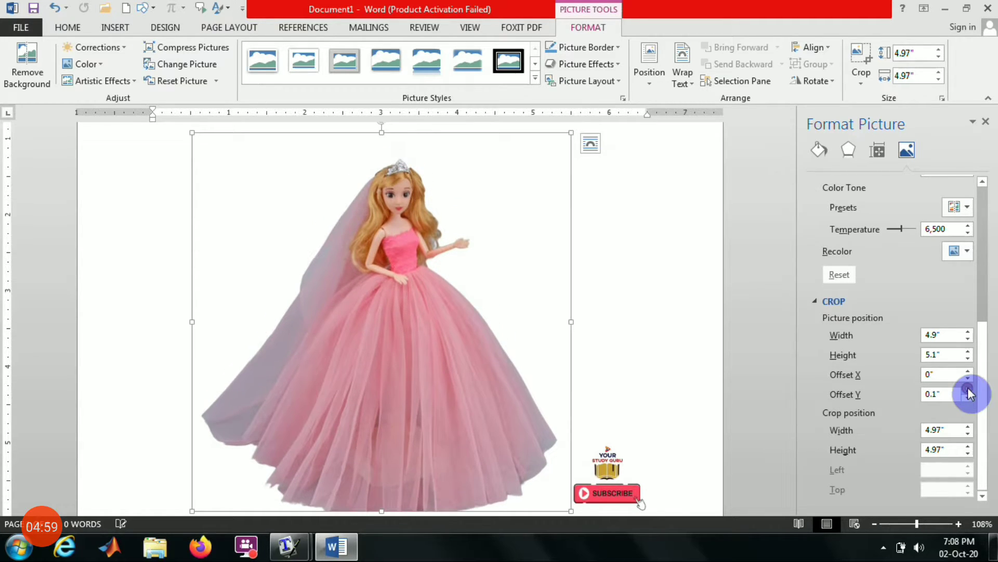
{"action": "left_click", "coordinate": [967, 398]}
{"action": "left_click", "coordinate": [968, 398]}
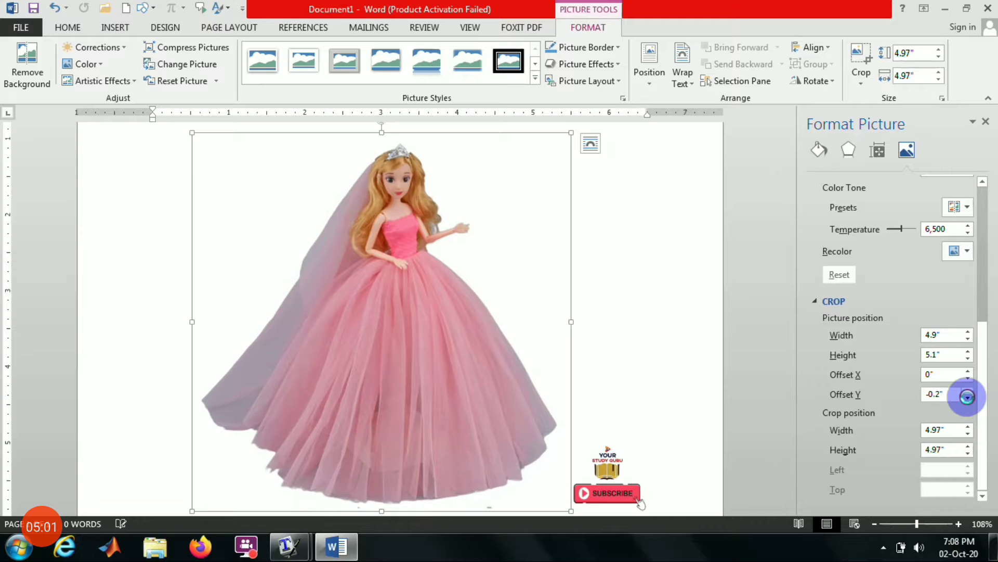
{"action": "left_click", "coordinate": [968, 398]}
Set the crop position width of the doll picture to 4.9".
{"action": "left_click", "coordinate": [968, 426]}
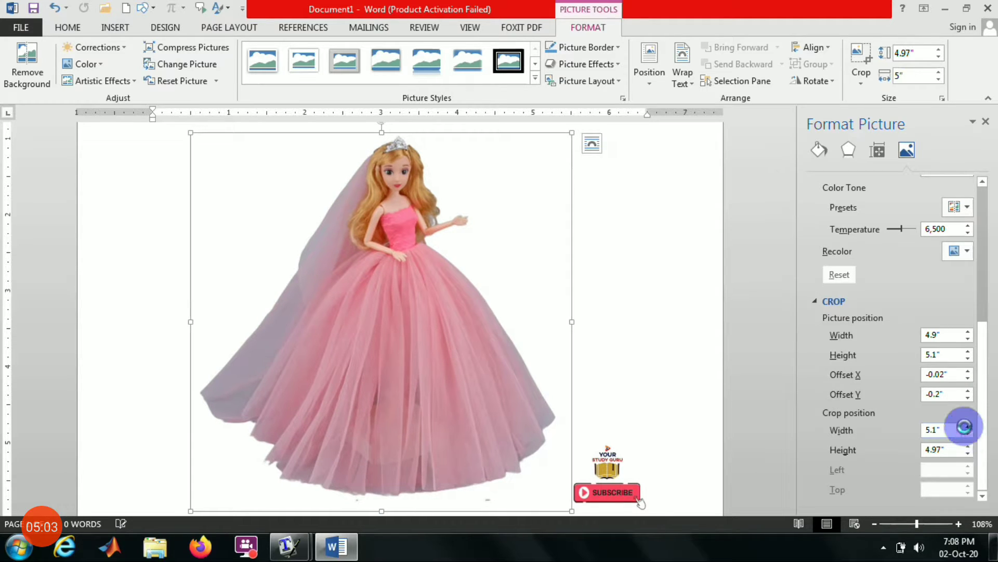
{"action": "left_click", "coordinate": [967, 426]}
{"action": "left_click", "coordinate": [968, 434]}
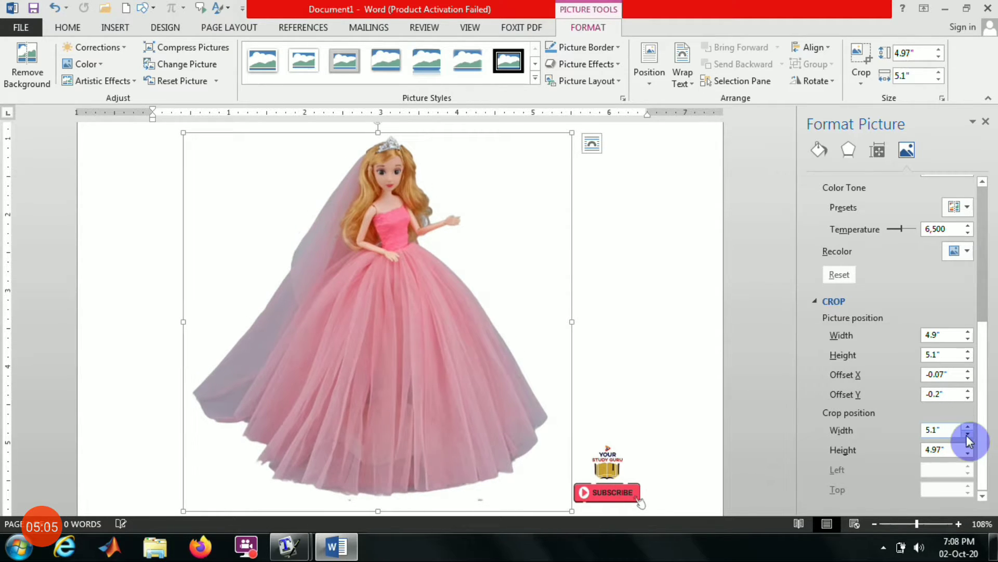
{"action": "left_click", "coordinate": [968, 435]}
{"action": "left_click", "coordinate": [967, 434]}
Set the crop position height of the doll picture to 4.8" and close the picture formatting settings.
{"action": "left_click", "coordinate": [967, 446]}
{"action": "left_click", "coordinate": [968, 446]}
{"action": "left_click", "coordinate": [968, 446]}
{"action": "left_click", "coordinate": [968, 454]}
{"action": "left_click", "coordinate": [967, 454]}
{"action": "left_click", "coordinate": [968, 454]}
{"action": "left_click", "coordinate": [968, 454]}
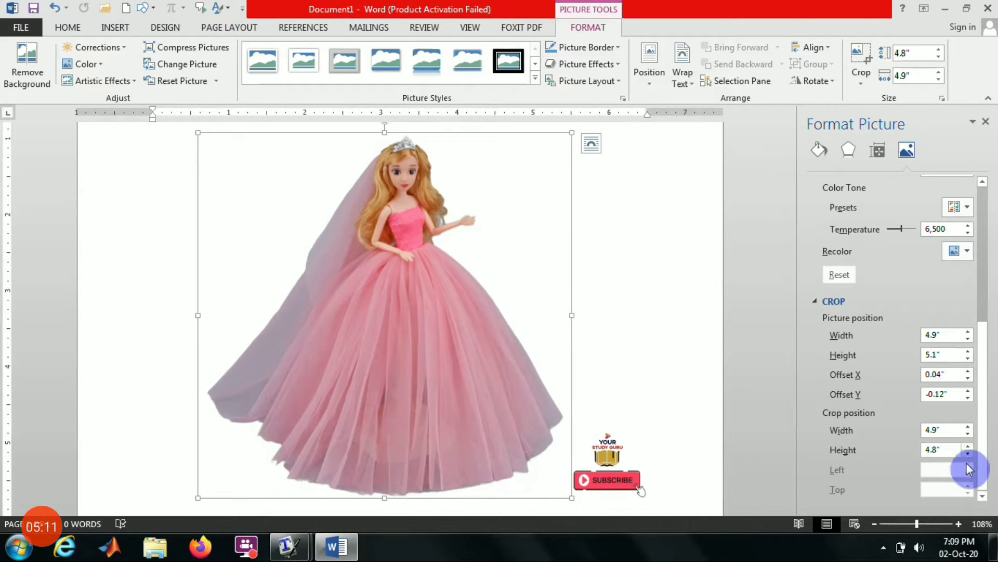
{"action": "left_click", "coordinate": [691, 296]}
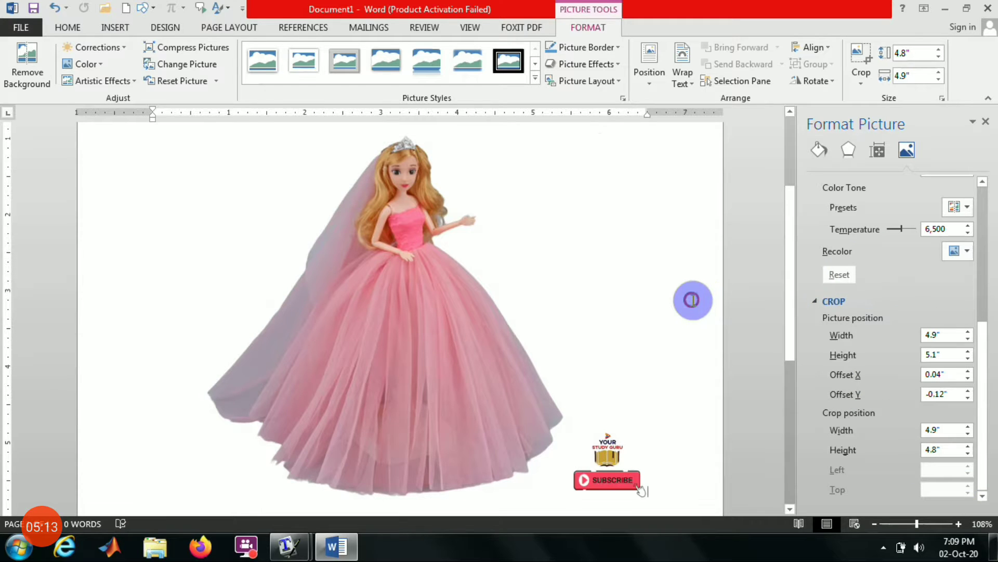
{"action": "left_click", "coordinate": [983, 124]}
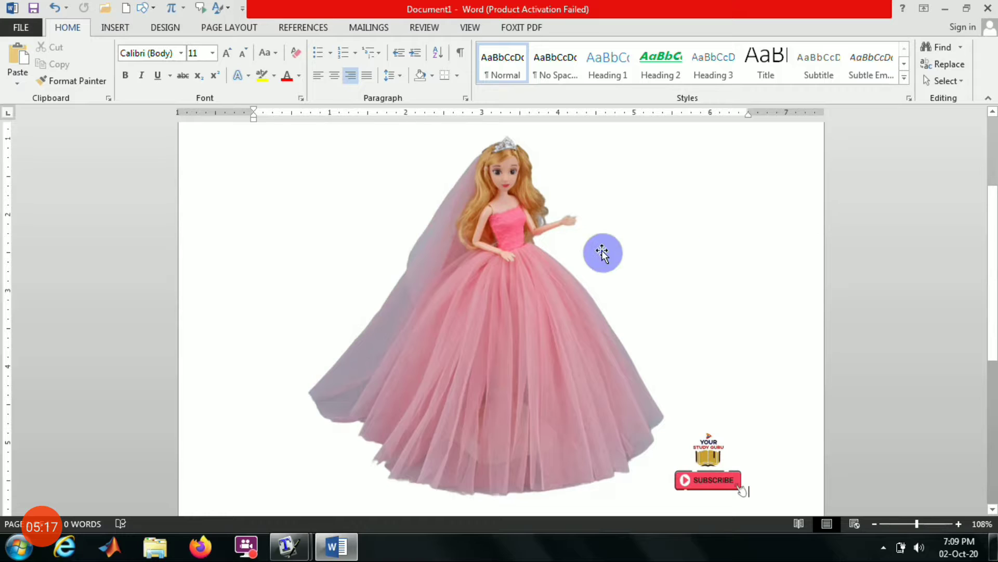
Reselect the doll picture and view its sharpen/soften and brightness/contrast correction presets without applying one.
{"action": "double_click", "coordinate": [577, 265]}
{"action": "left_click", "coordinate": [117, 48]}
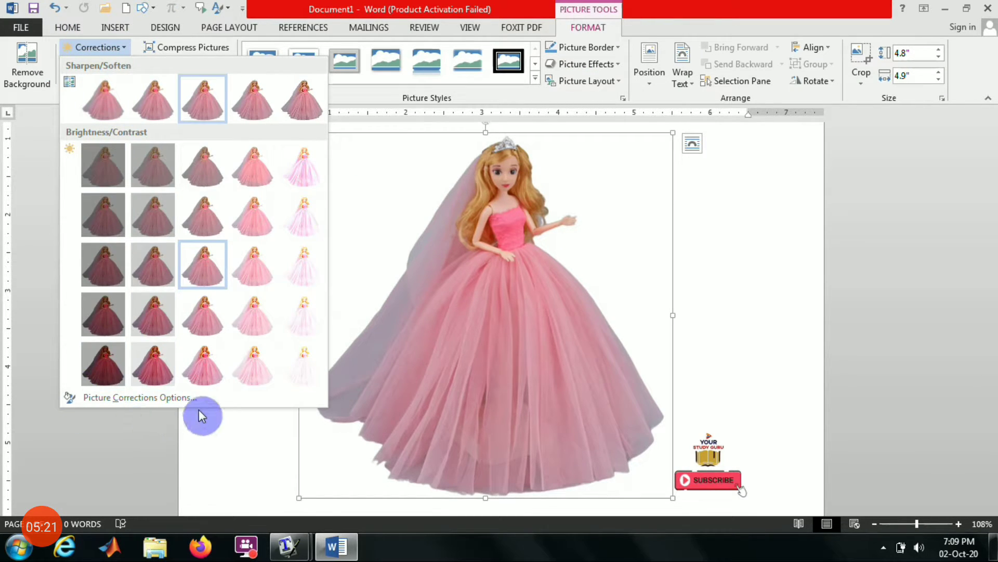
{"action": "left_click", "coordinate": [223, 437]}
Try recoloring the doll picture with a standard orange-red from More Colors at 2% transparency, and undo the recolor.
{"action": "left_click", "coordinate": [102, 68]}
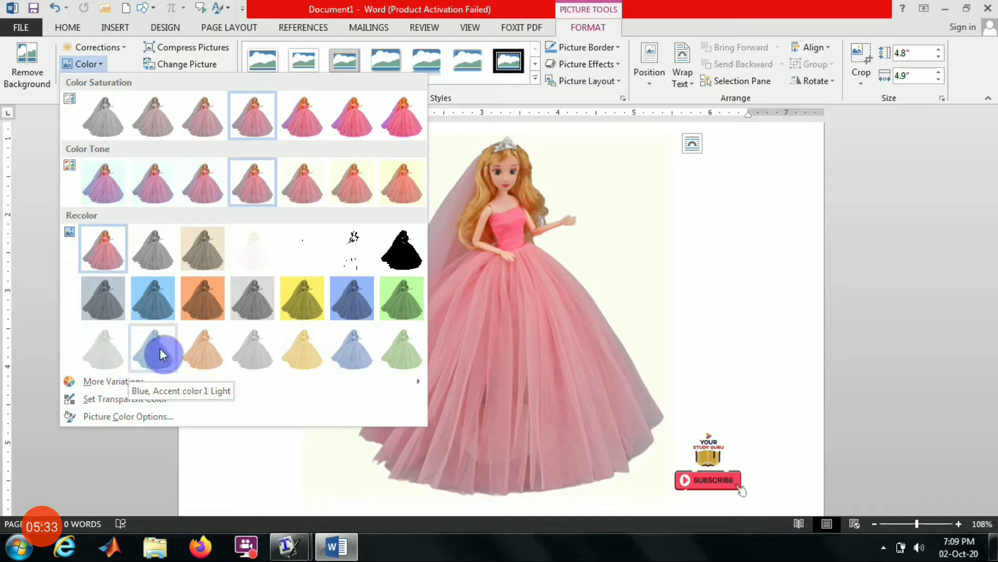
{"action": "mouse_move", "coordinate": [110, 382]}
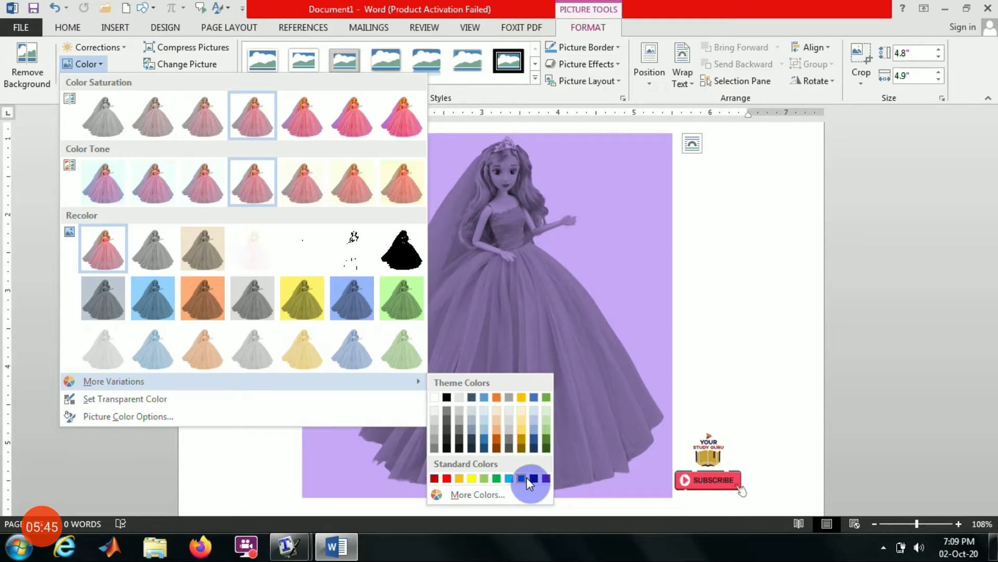
{"action": "left_click", "coordinate": [468, 495]}
{"action": "left_click", "coordinate": [494, 244]}
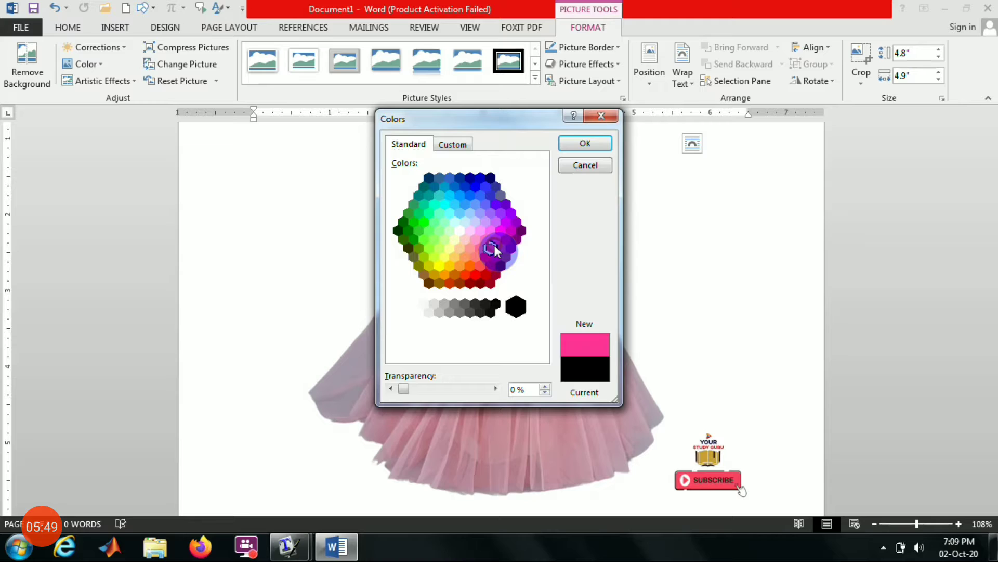
{"action": "left_click", "coordinate": [464, 274]}
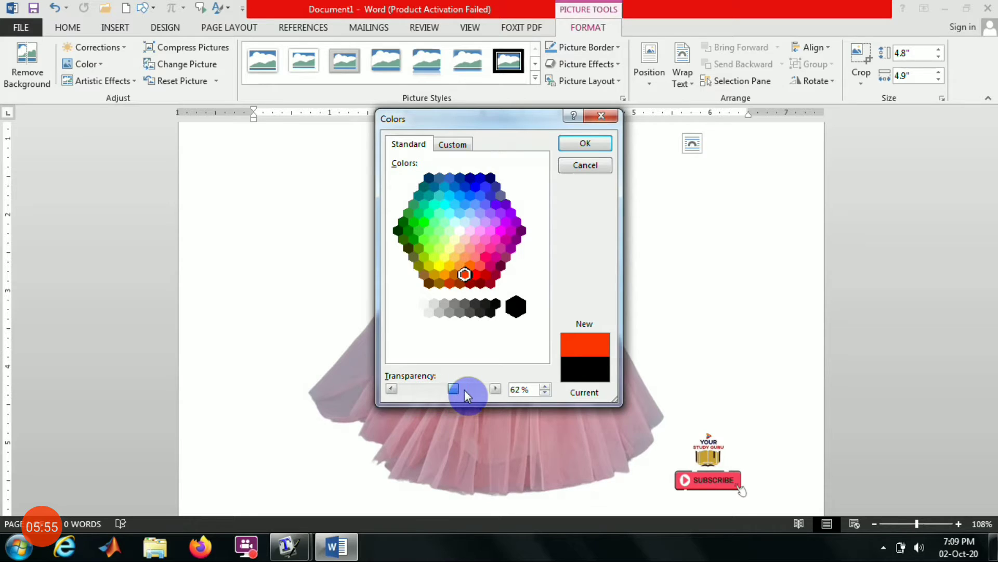
{"action": "left_click_drag", "start_coordinate": [473, 395], "coordinate": [397, 393]}
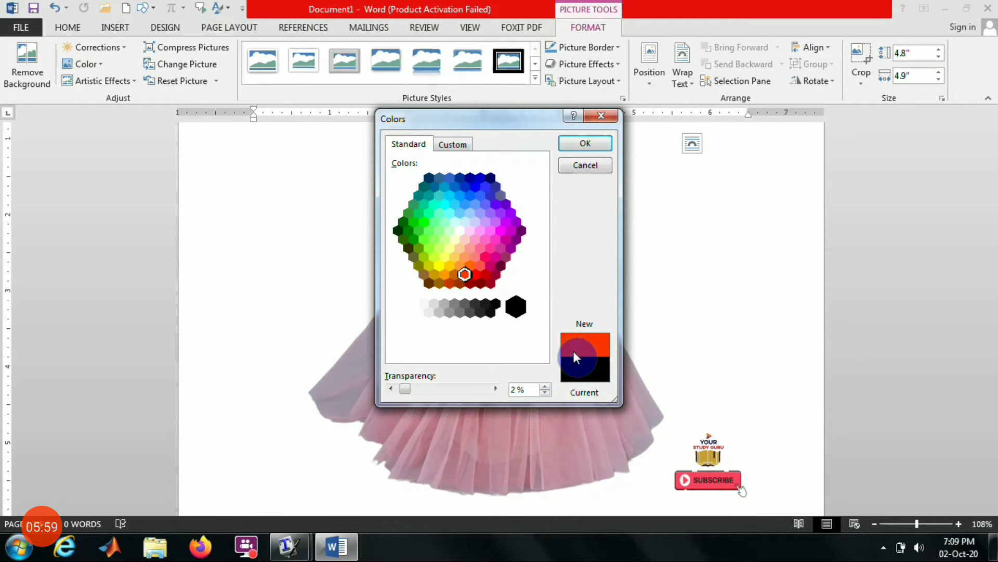
{"action": "left_click", "coordinate": [579, 149]}
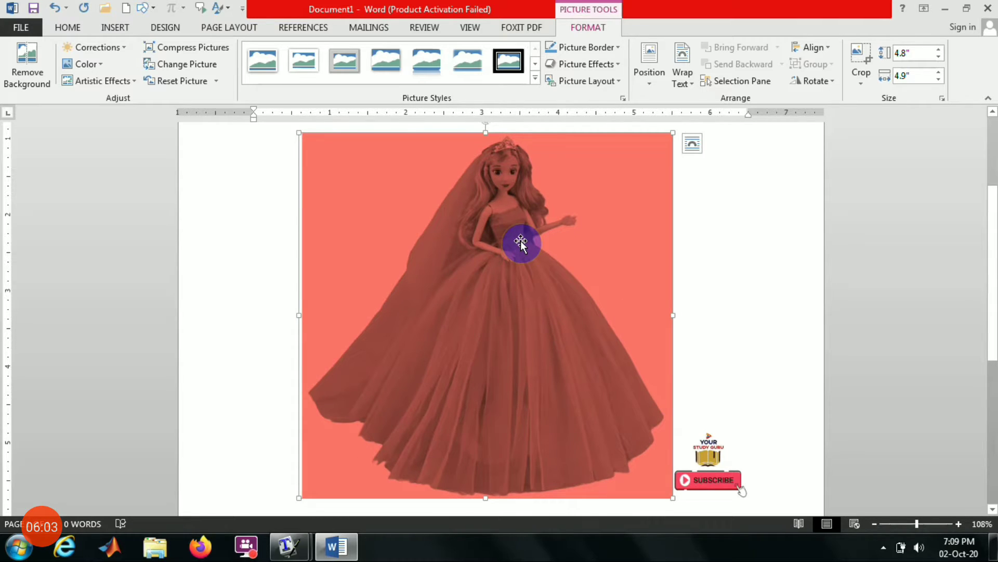
{"action": "key", "text": "ctrl+z"}
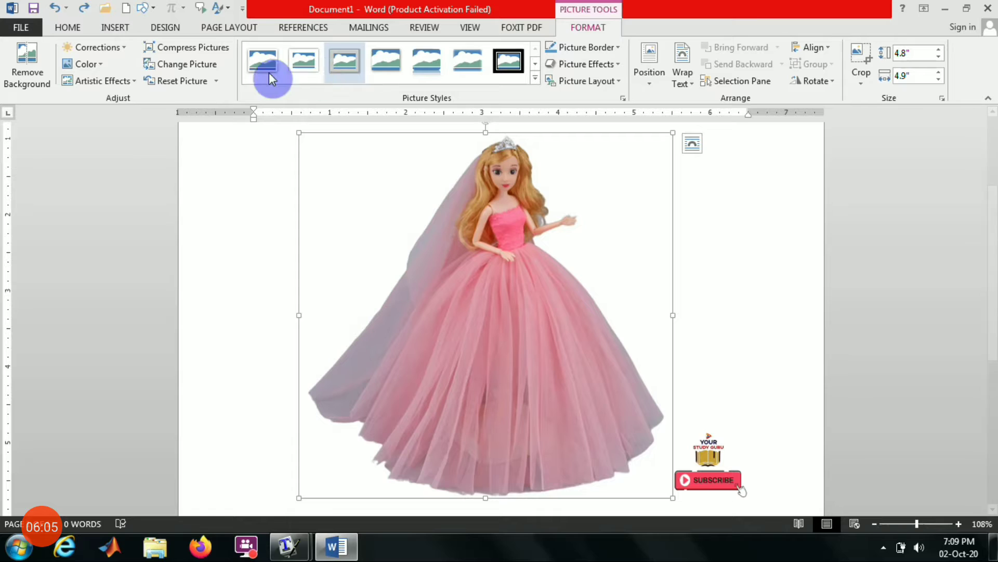
Preview the artistic effects on the doll picture and apply Pastels Smooth from its options with 55% transparency and scaling 100.
{"action": "left_click", "coordinate": [114, 83]}
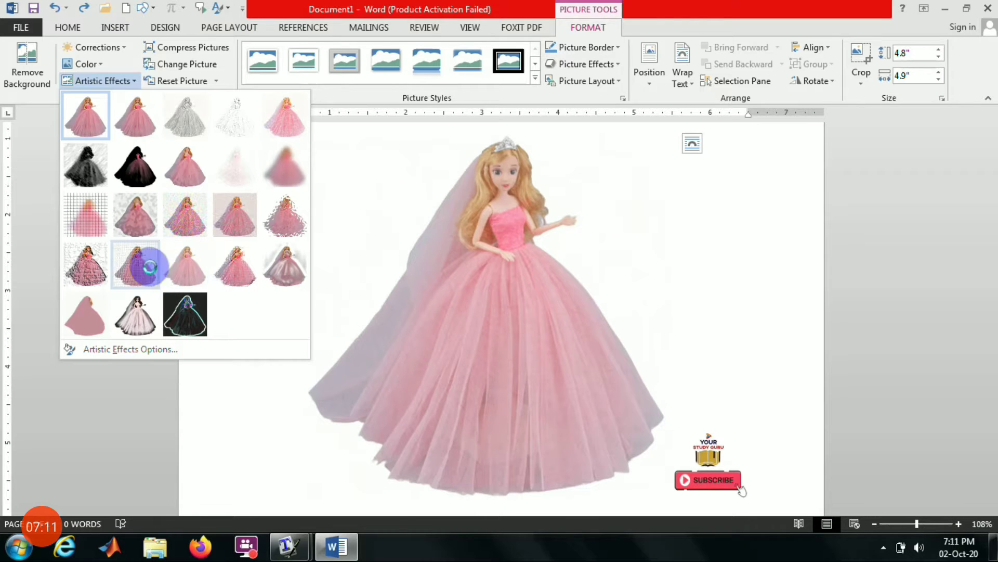
{"action": "left_click", "coordinate": [84, 264]}
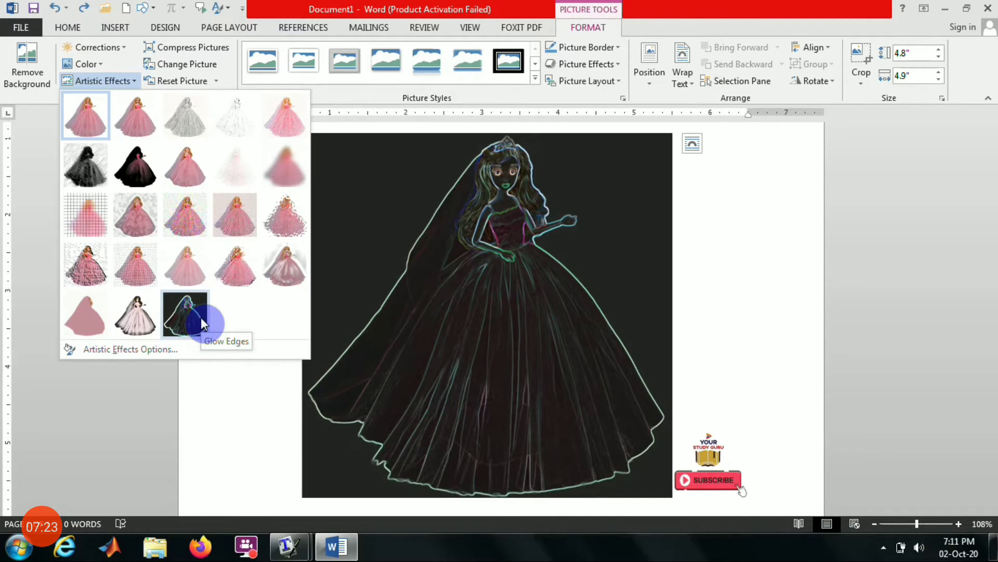
{"action": "left_click", "coordinate": [164, 350]}
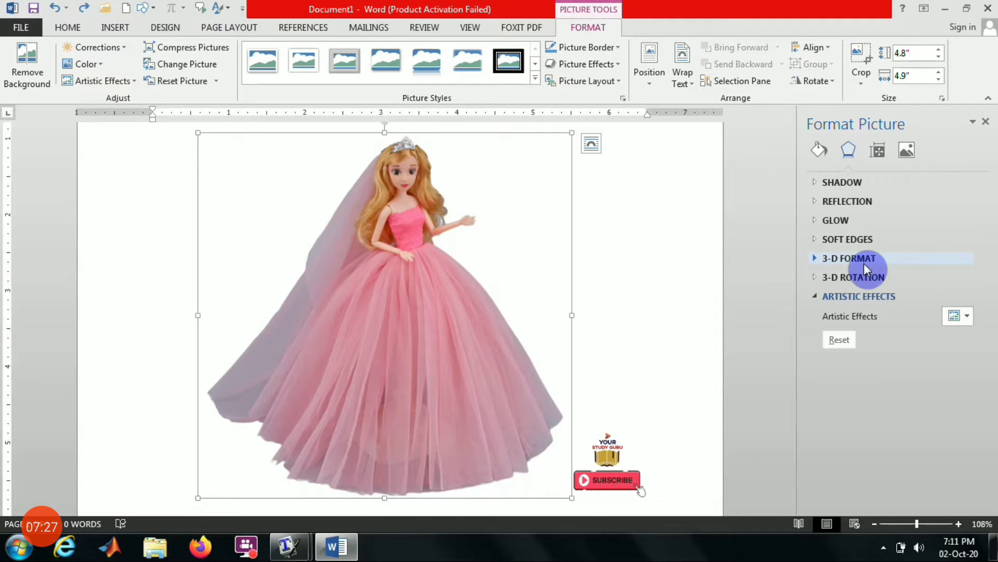
{"action": "left_click", "coordinate": [967, 316]}
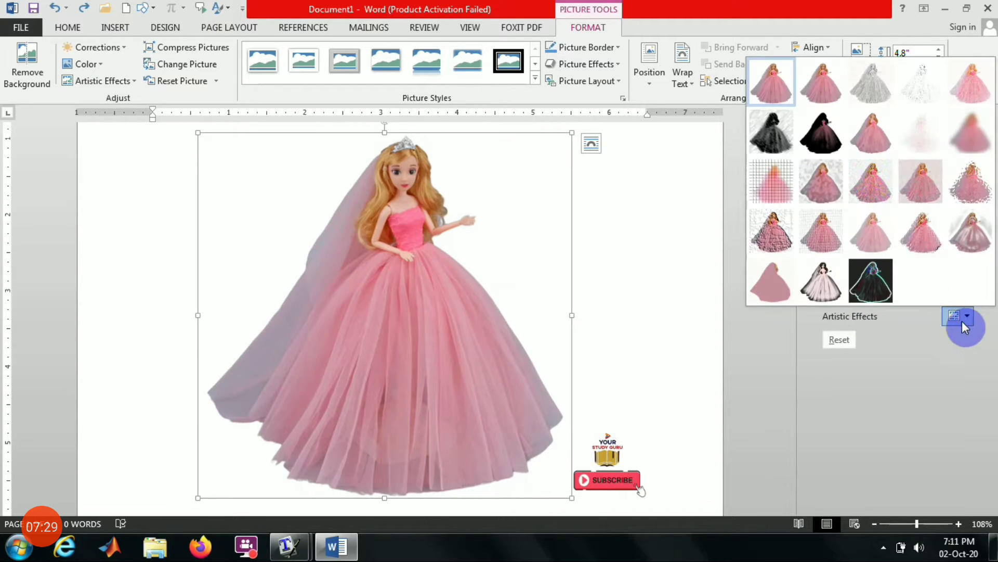
{"action": "left_click", "coordinate": [877, 332]}
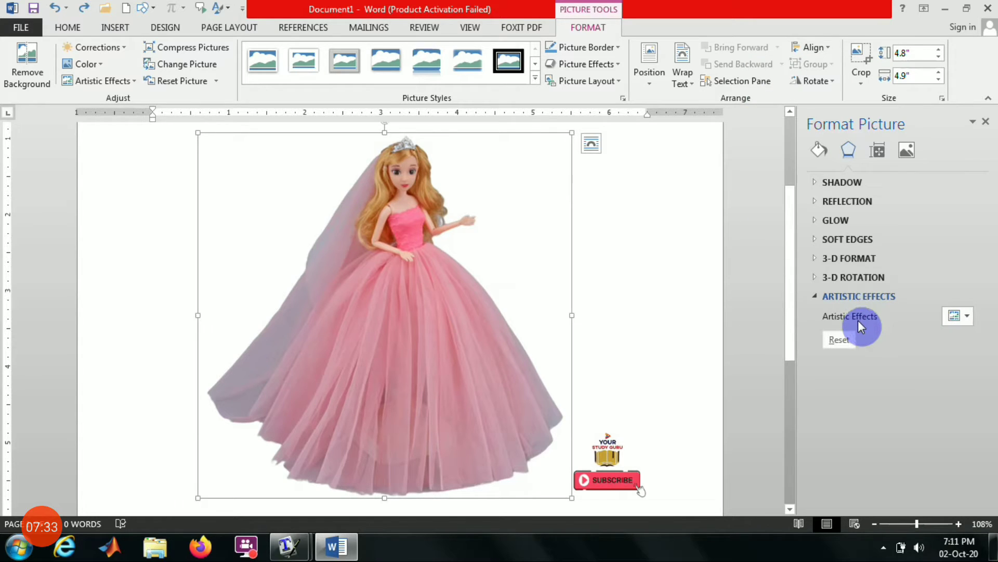
{"action": "left_click", "coordinate": [956, 317]}
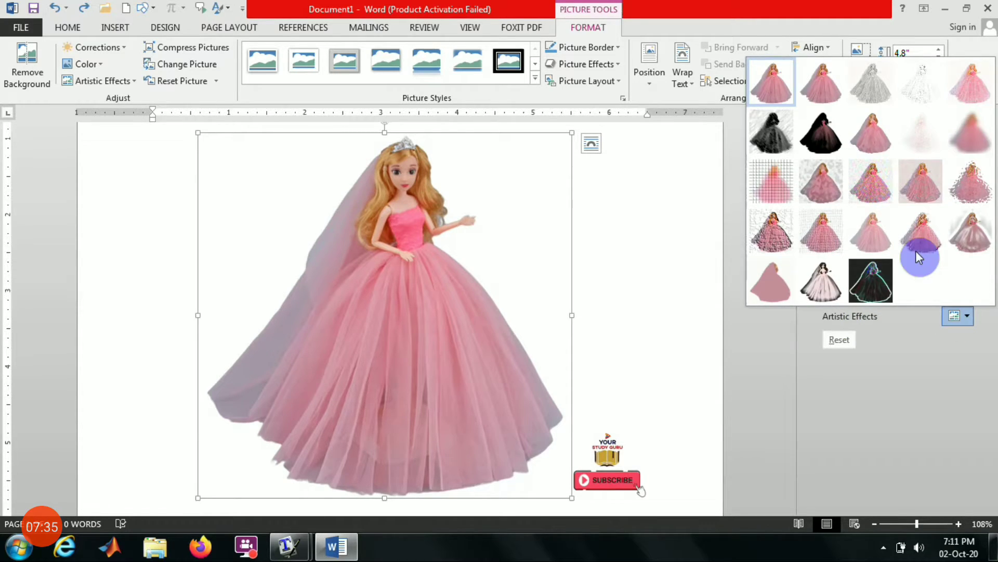
{"action": "left_click", "coordinate": [915, 230]}
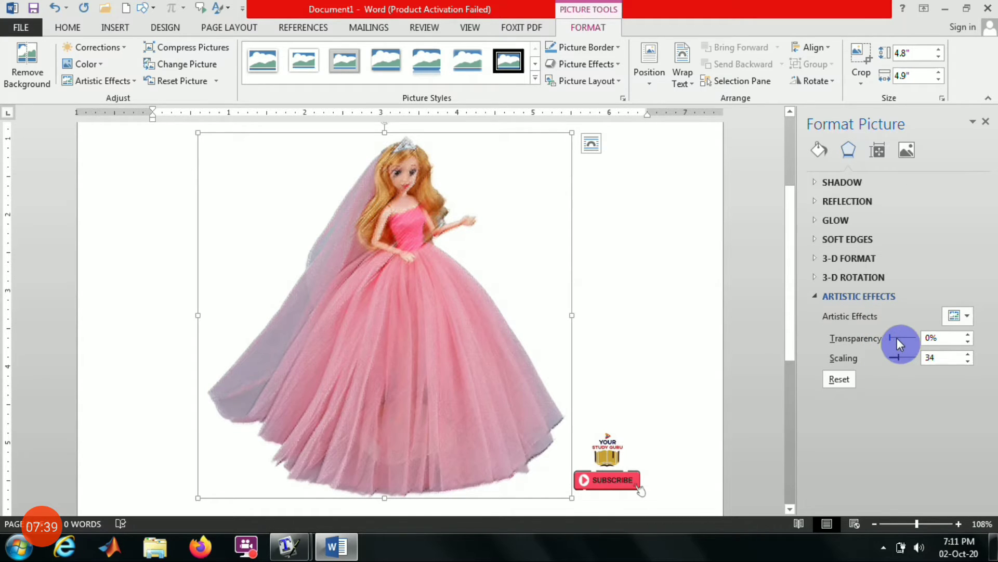
{"action": "left_click_drag", "start_coordinate": [905, 337], "coordinate": [908, 357]}
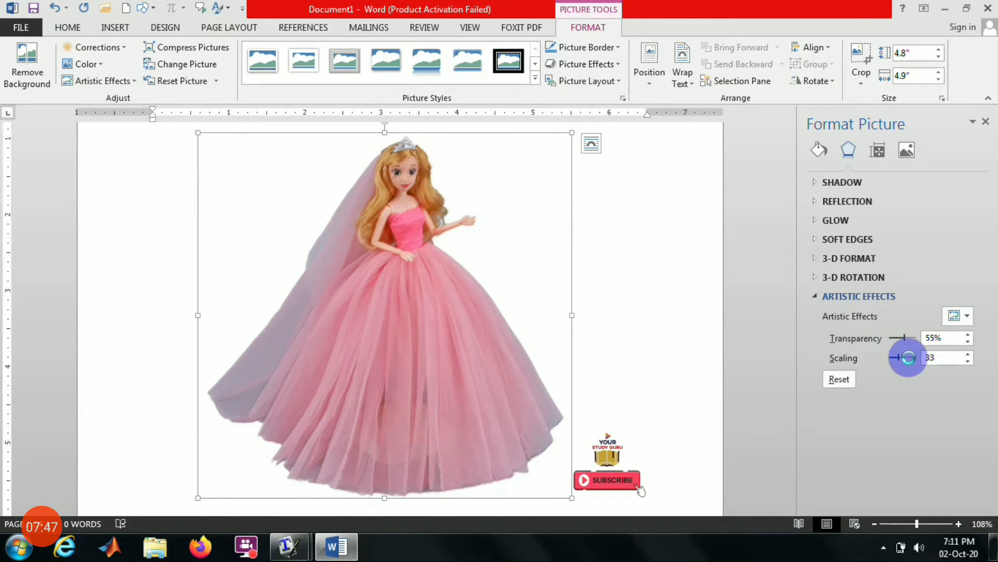
{"action": "left_click_drag", "start_coordinate": [914, 356], "coordinate": [921, 358]}
Switch the doll picture's artistic effect to Cement with 49% transparency and crack spacing 58.
{"action": "left_click", "coordinate": [958, 315]}
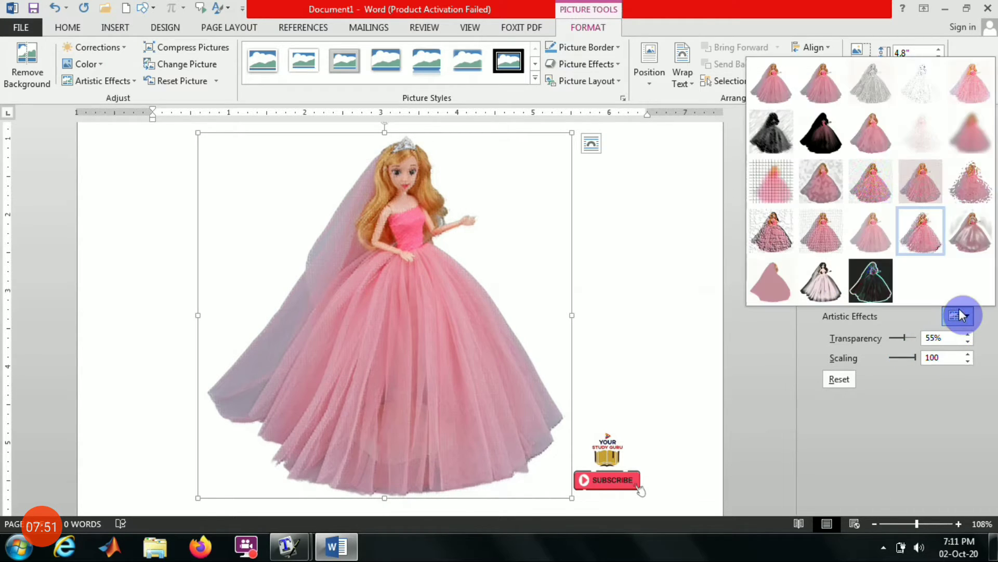
{"action": "left_click", "coordinate": [775, 234]}
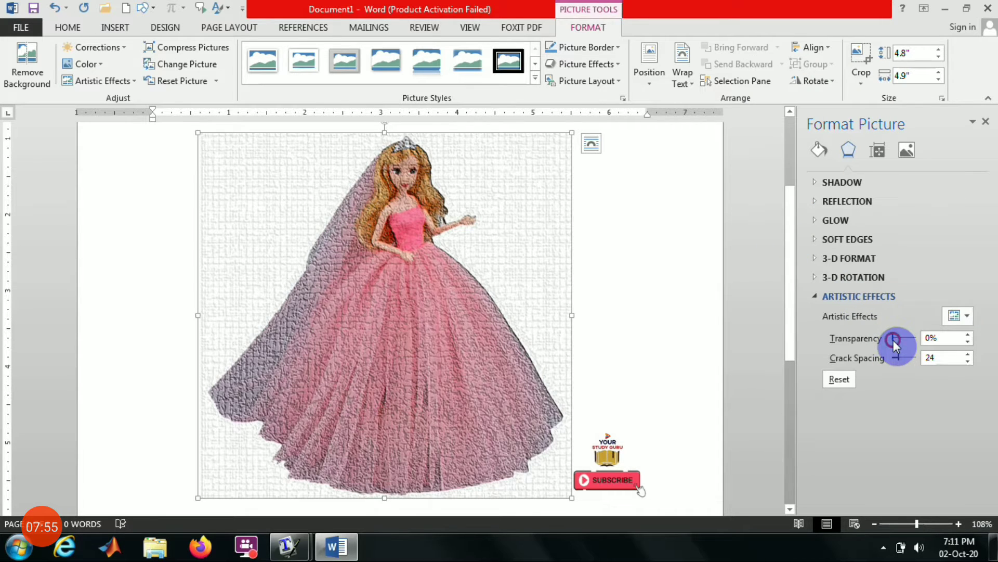
{"action": "left_click_drag", "start_coordinate": [906, 340], "coordinate": [909, 360]}
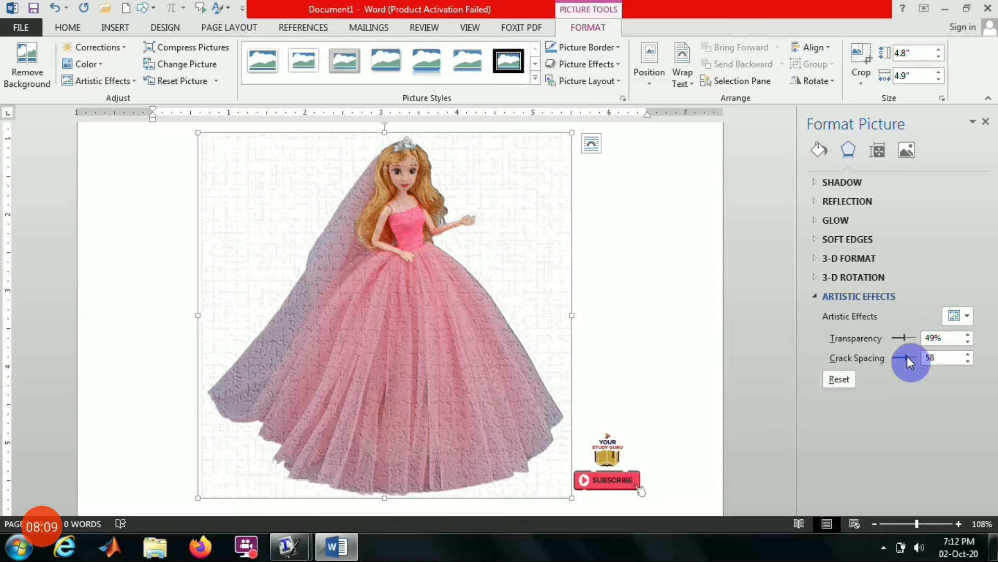
{"action": "left_click", "coordinate": [660, 261]}
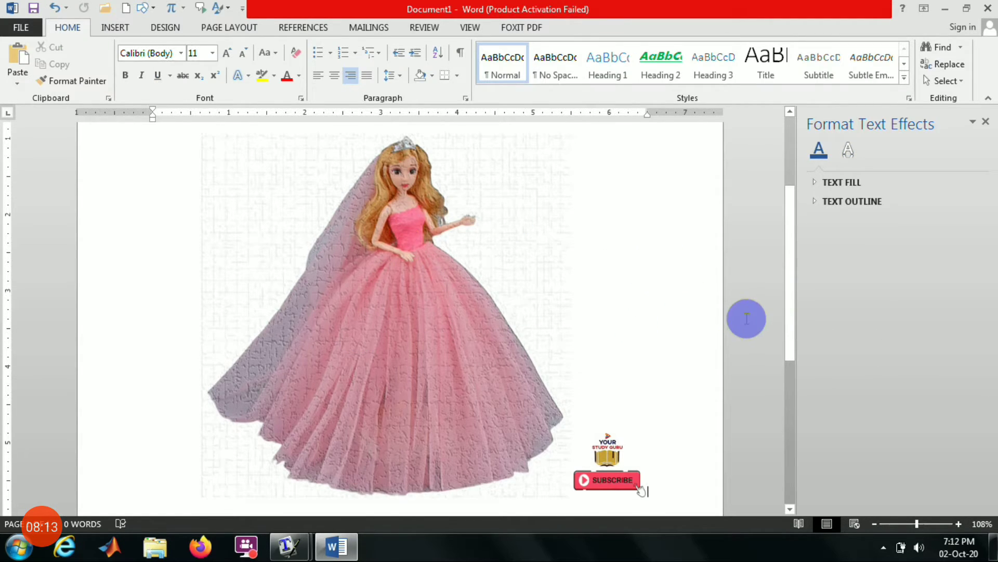
Reselect the doll picture and reset its artistic effect.
{"action": "left_click", "coordinate": [554, 316]}
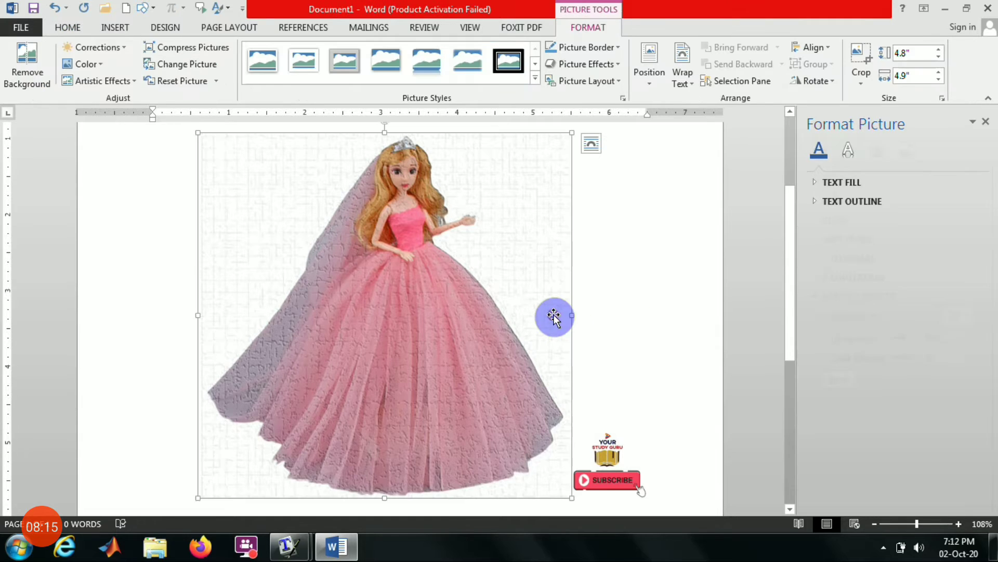
{"action": "left_click", "coordinate": [951, 319]}
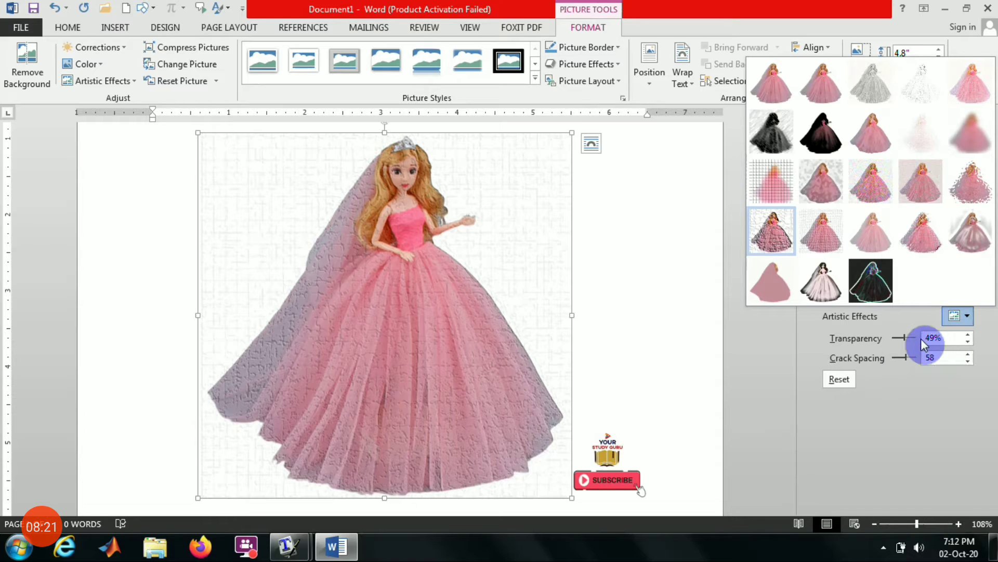
{"action": "left_click", "coordinate": [840, 385]}
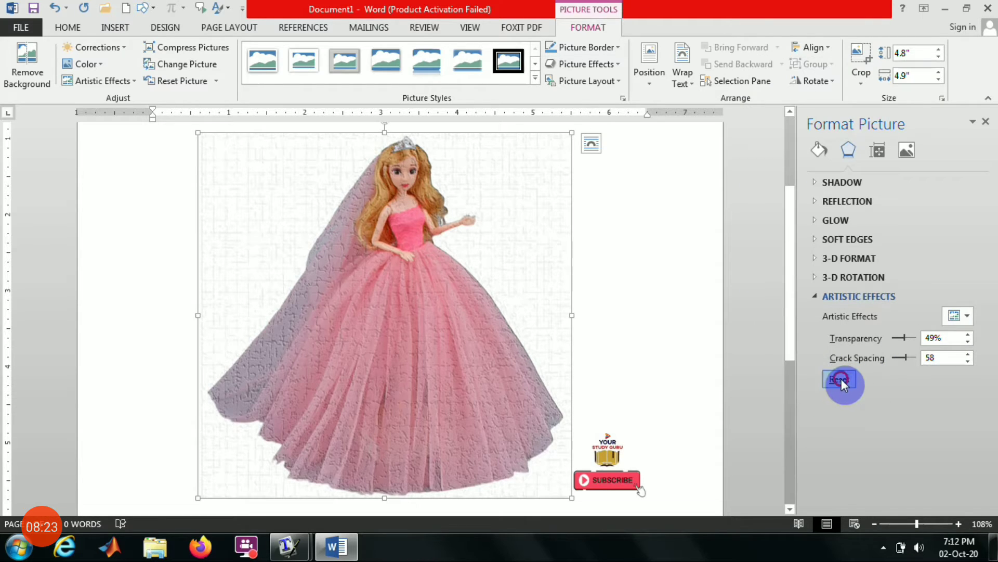
{"action": "left_click", "coordinate": [840, 380]}
{"action": "left_click", "coordinate": [662, 328]}
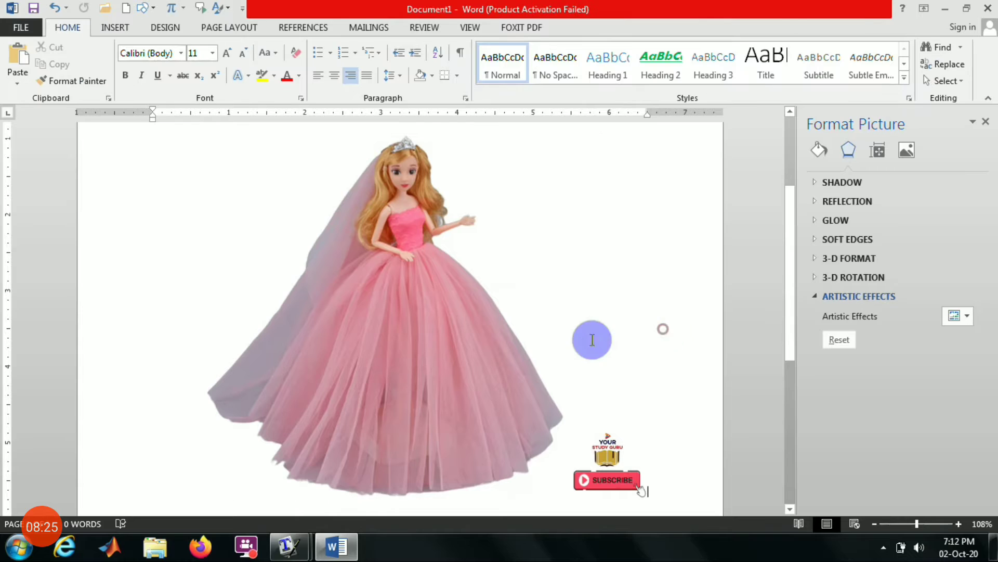
Compress only the doll picture, deleting its cropped areas and using the document resolution.
{"action": "left_click", "coordinate": [373, 312]}
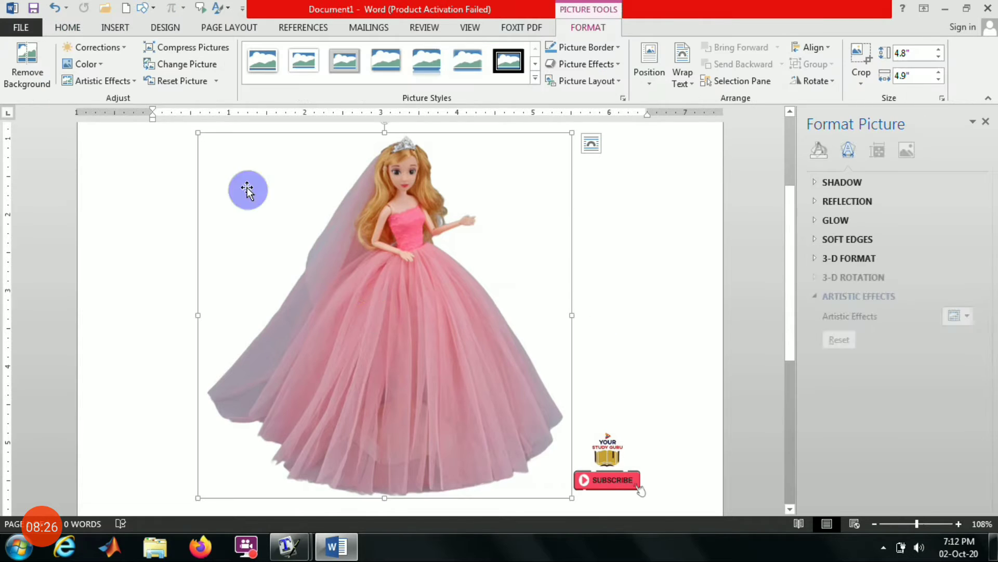
{"action": "left_click", "coordinate": [99, 81]}
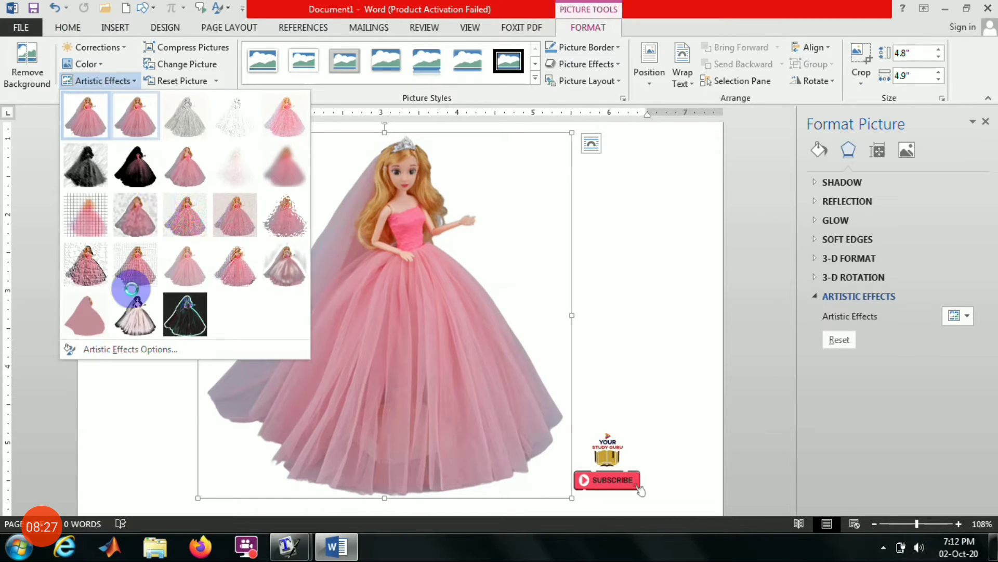
{"action": "left_click", "coordinate": [402, 291]}
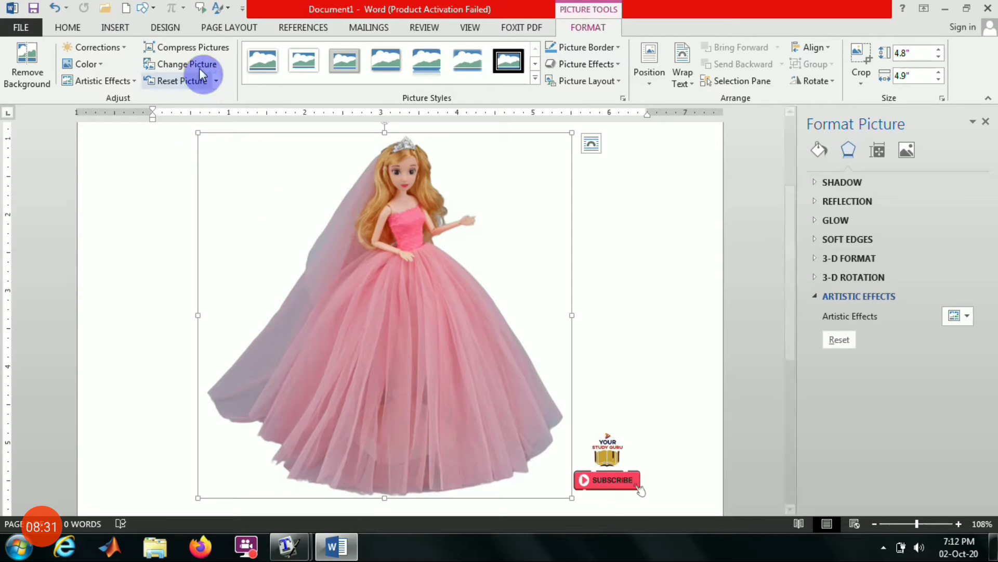
{"action": "left_click", "coordinate": [207, 47]}
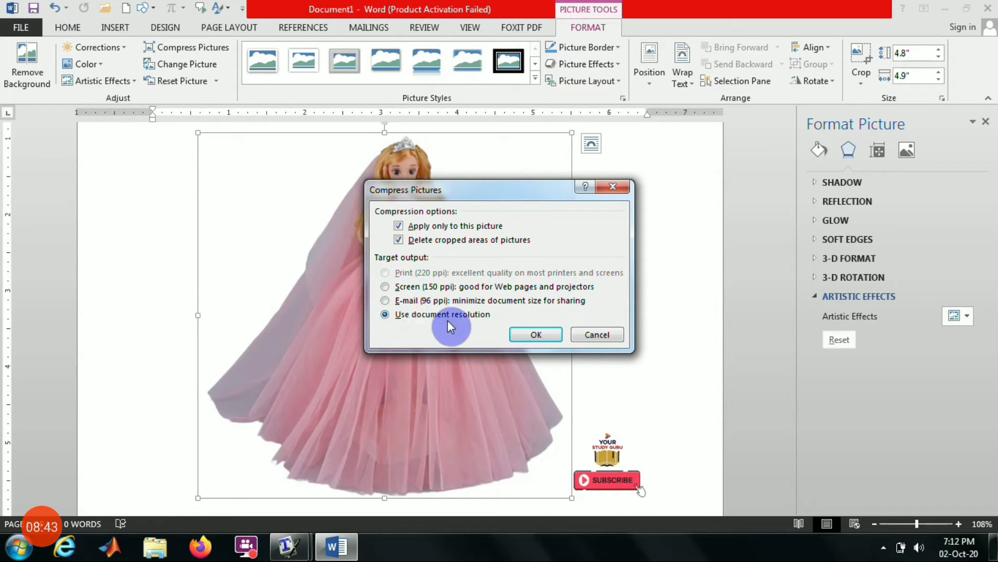
{"action": "left_click", "coordinate": [536, 336]}
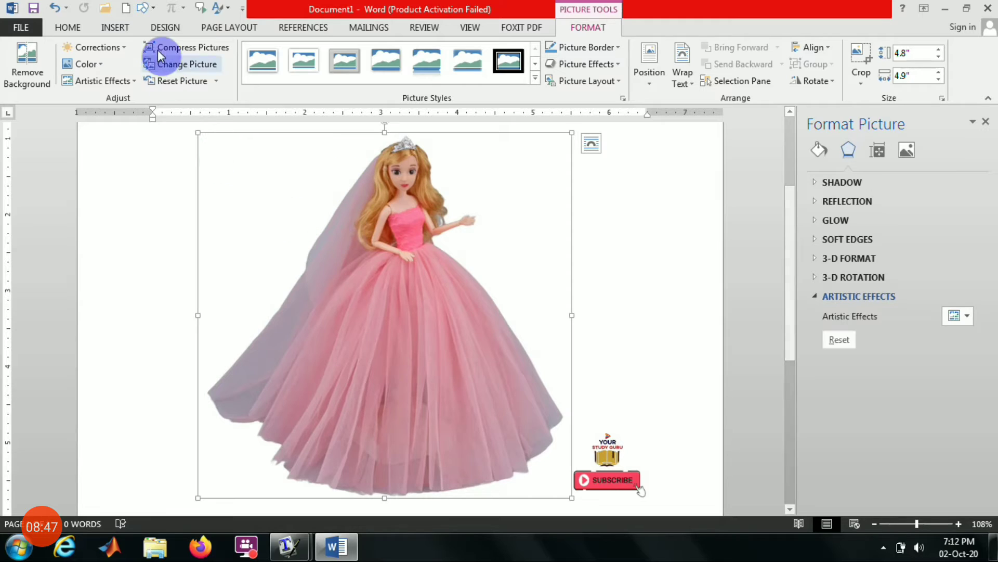
Replace the doll picture with the picture file 100 from the Desktop, working offline.
{"action": "left_click", "coordinate": [167, 64]}
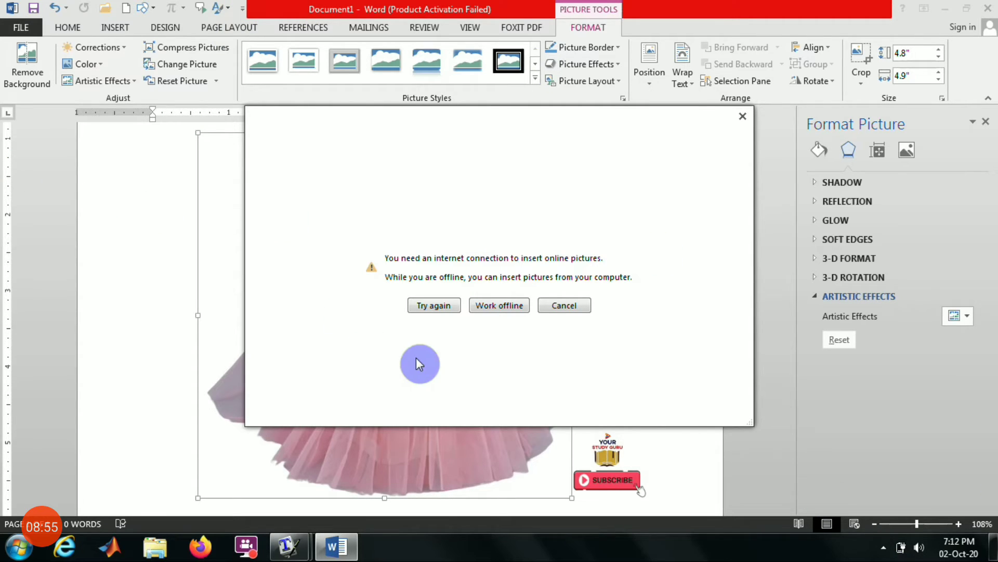
{"action": "left_click", "coordinate": [572, 305]}
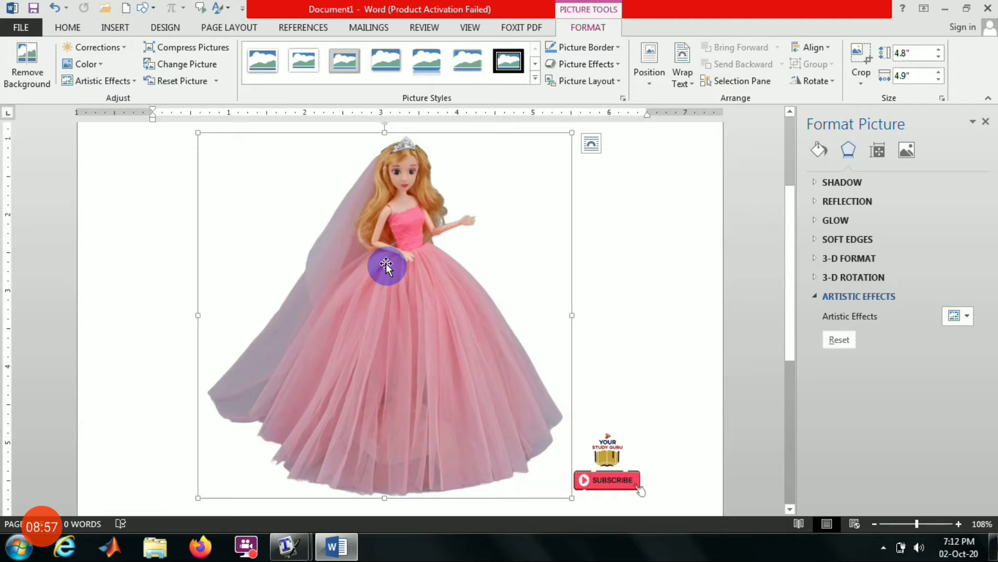
{"action": "left_click", "coordinate": [185, 64]}
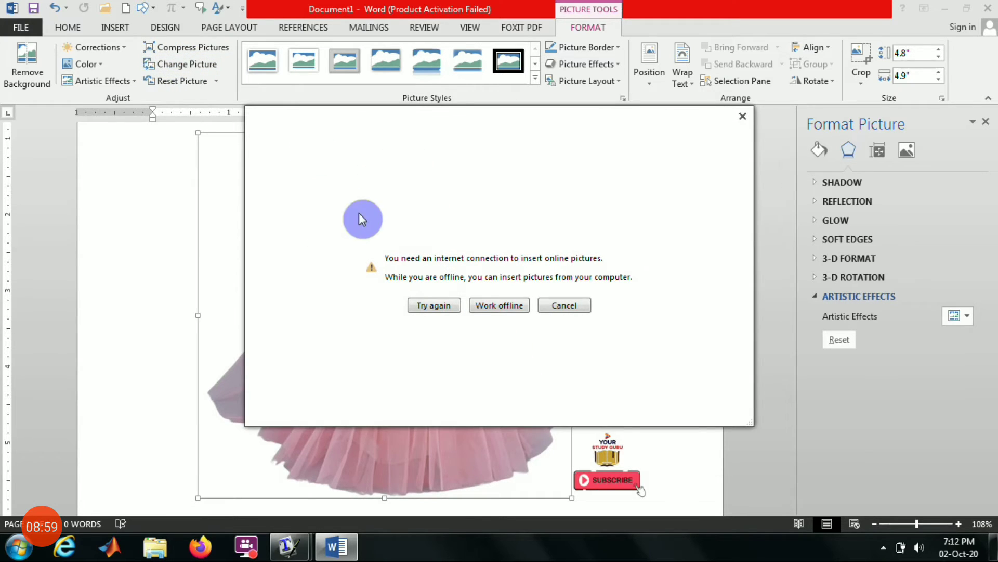
{"action": "left_click", "coordinate": [517, 309]}
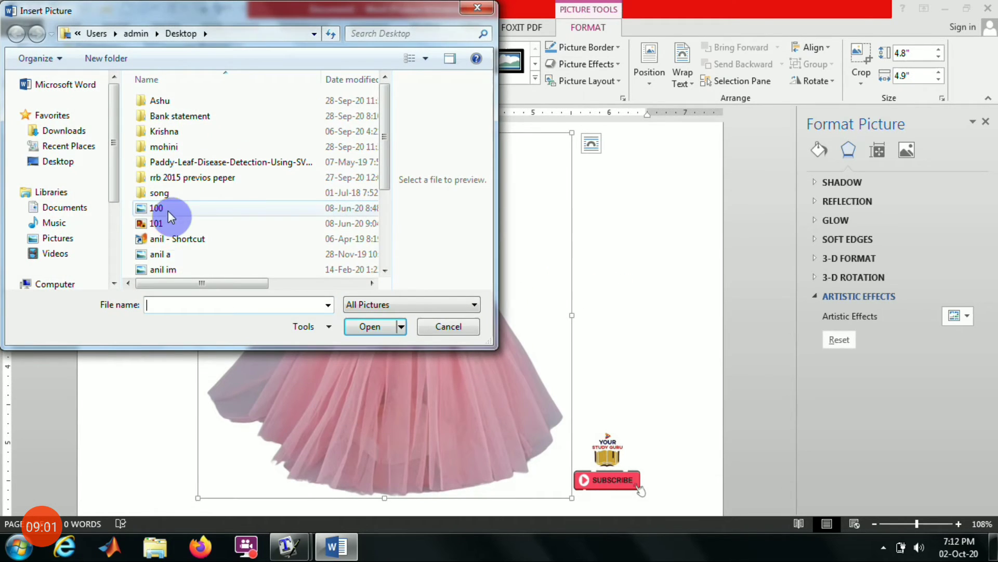
{"action": "left_click", "coordinate": [173, 254]}
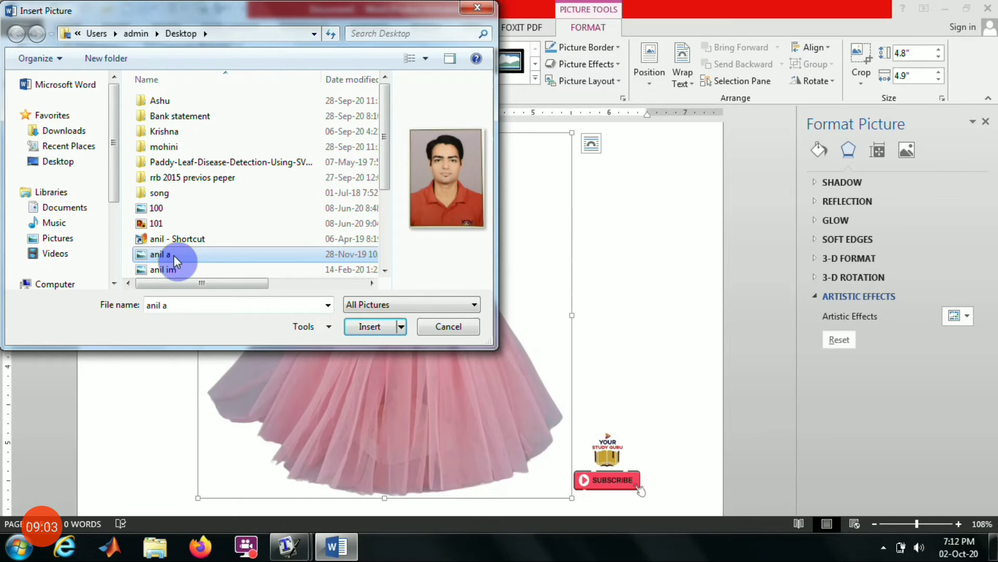
{"action": "key", "text": "Up"}
{"action": "key", "text": "Up"}
{"action": "key", "text": "Up"}
{"action": "key", "text": "Return"}
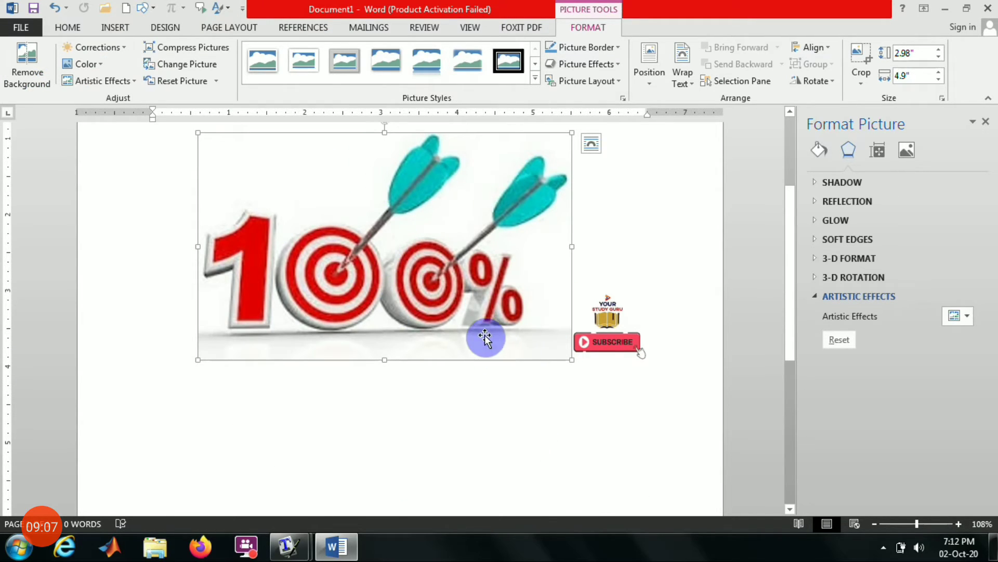
Change the 100% target picture to the picture file 101 from the Desktop, working offline.
{"action": "left_click", "coordinate": [182, 64]}
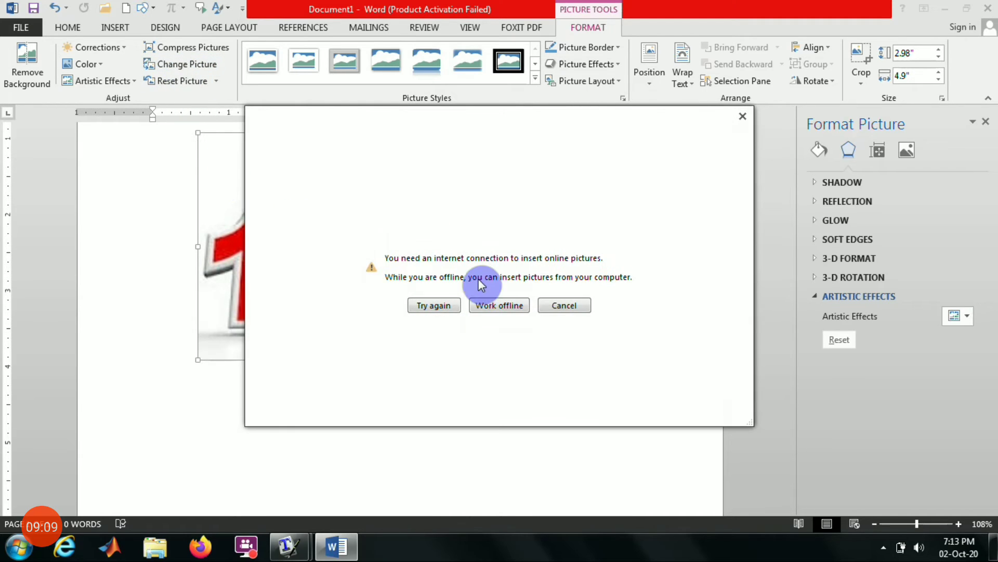
{"action": "left_click", "coordinate": [490, 304]}
{"action": "left_click", "coordinate": [208, 224]}
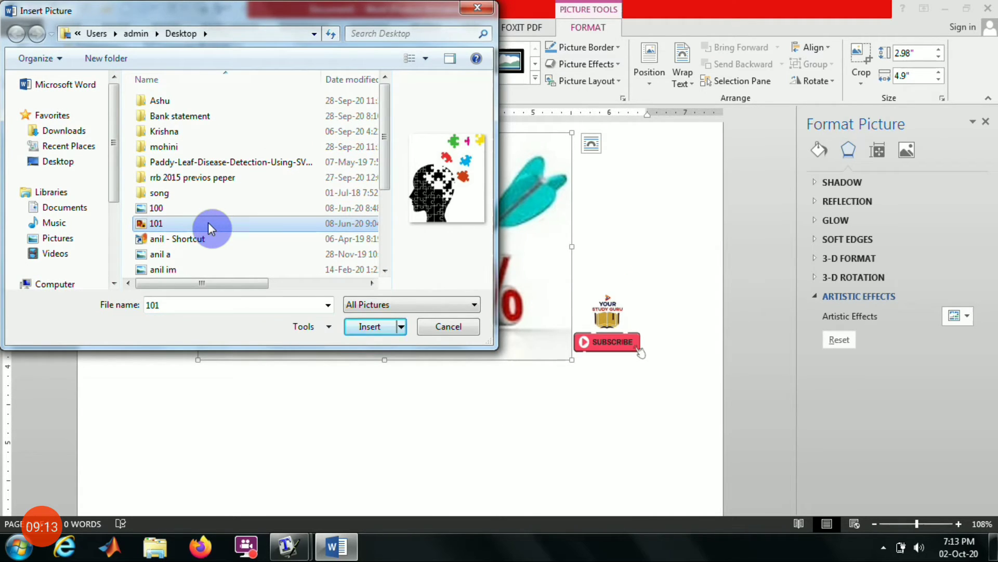
{"action": "key", "text": "Up"}
{"action": "double_click", "coordinate": [208, 222]}
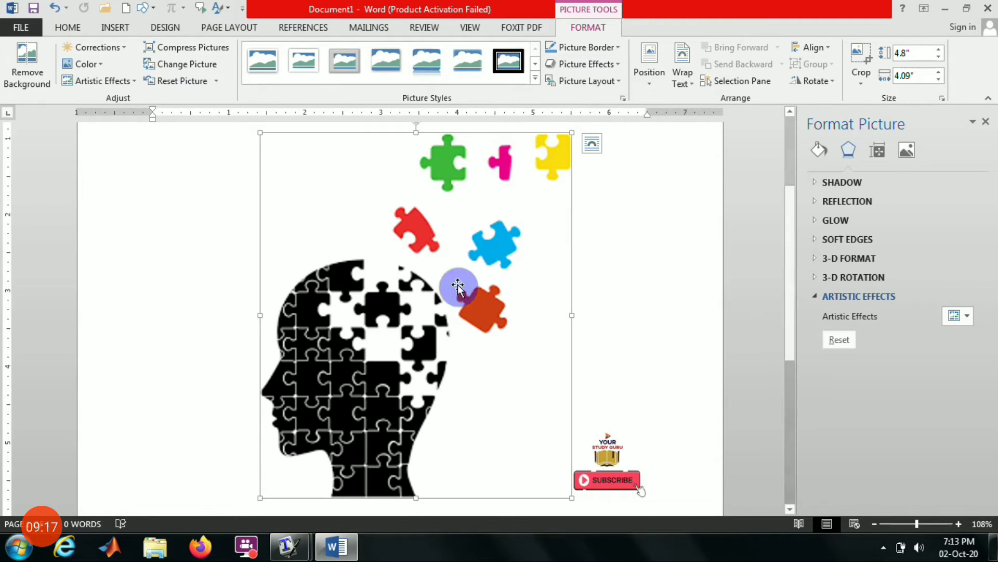
Shrink the puzzle-head picture proportionally to about 1.9" wide and deselect it.
{"action": "left_click", "coordinate": [603, 447]}
{"action": "left_click", "coordinate": [509, 378]}
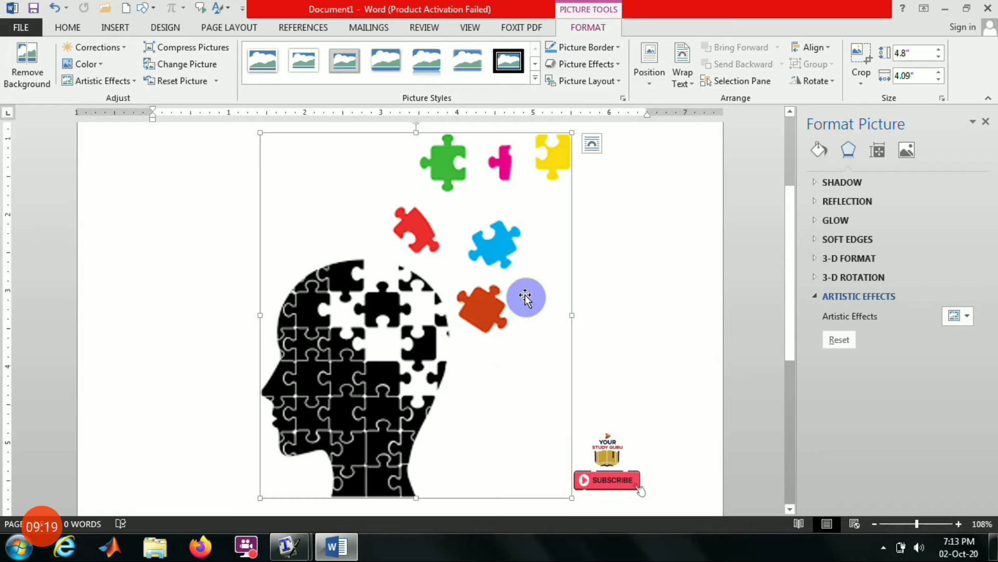
{"action": "left_click_drag", "start_coordinate": [555, 170], "coordinate": [408, 469]}
{"action": "left_click", "coordinate": [342, 309]}
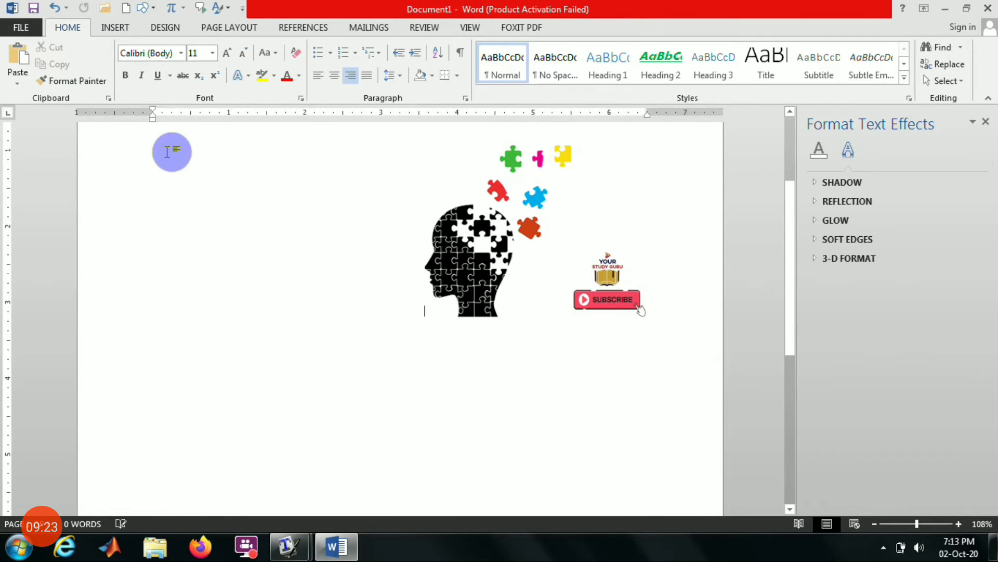
Insert the doll picture from the Desktop below the puzzle-head picture.
{"action": "left_click", "coordinate": [111, 29]}
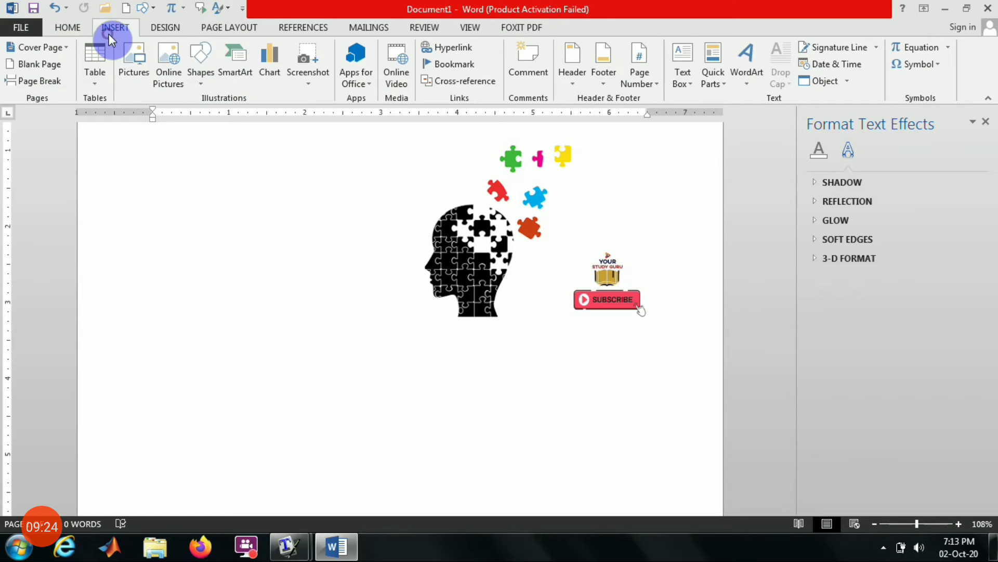
{"action": "left_click", "coordinate": [133, 77]}
{"action": "left_click", "coordinate": [188, 253]}
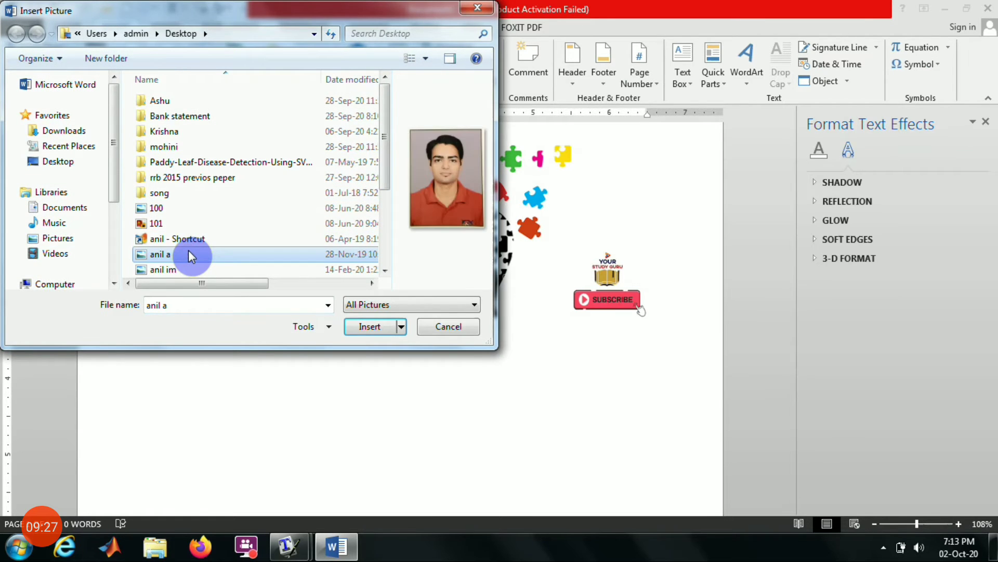
{"action": "key", "text": "b"}
{"action": "key", "text": "Return"}
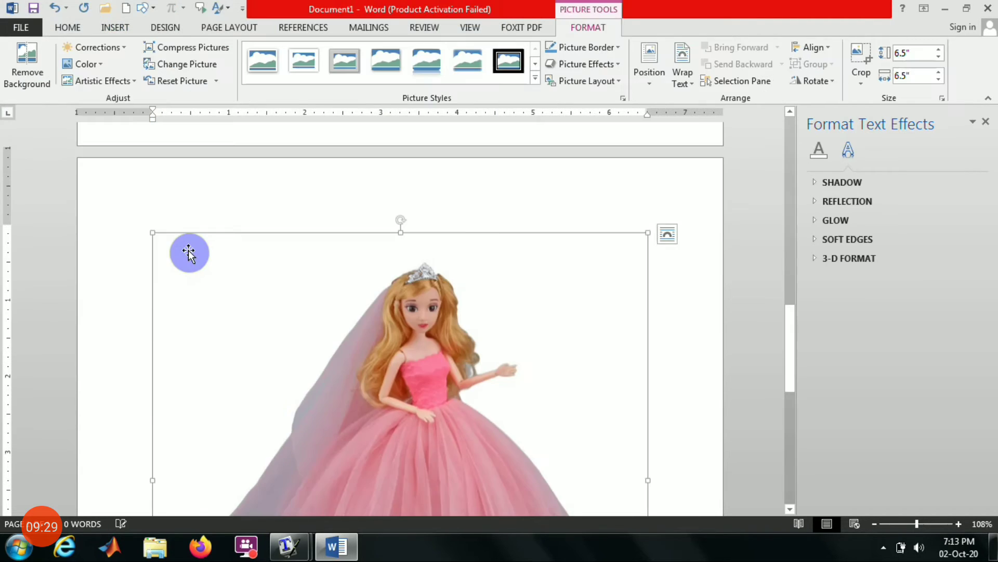
Shrink the doll picture proportionally to about 4.11" by 4.11" so it fits beside the puzzle-head picture, and deselect it.
{"action": "scroll", "coordinate": [626, 280], "scroll_direction": "down", "scroll_amount": 6}
{"action": "scroll", "coordinate": [629, 280], "scroll_direction": "up", "scroll_amount": 6}
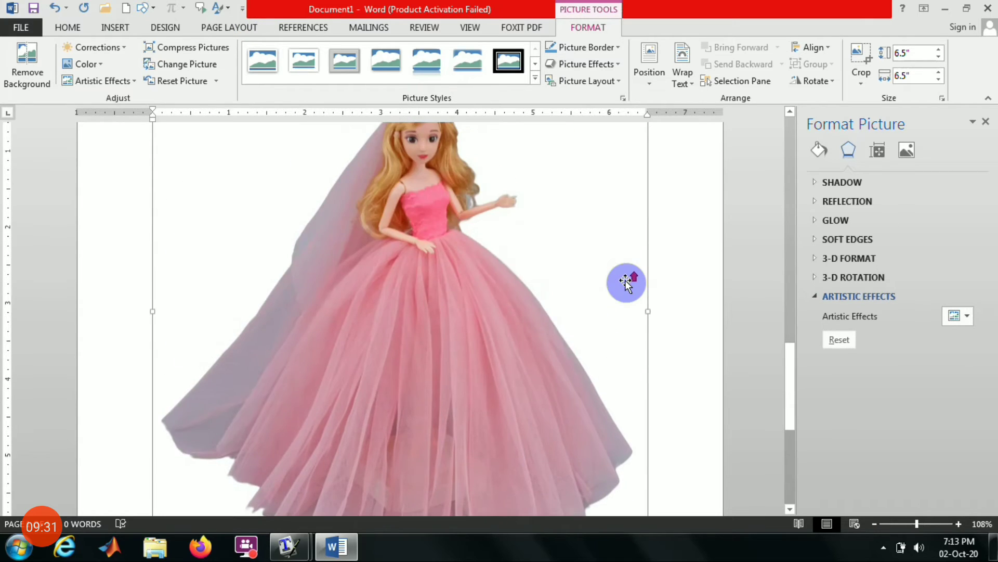
{"action": "left_click_drag", "start_coordinate": [150, 221], "coordinate": [276, 486]}
{"action": "scroll", "coordinate": [339, 502], "scroll_direction": "down", "scroll_amount": 3}
{"action": "left_click", "coordinate": [683, 396]}
{"action": "left_click", "coordinate": [474, 367]}
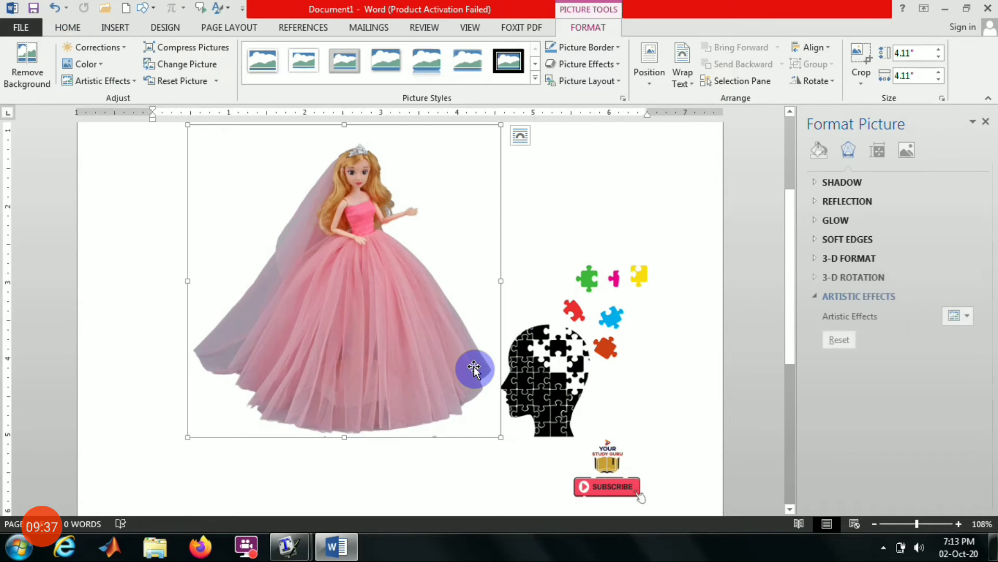
{"action": "left_click", "coordinate": [715, 398]}
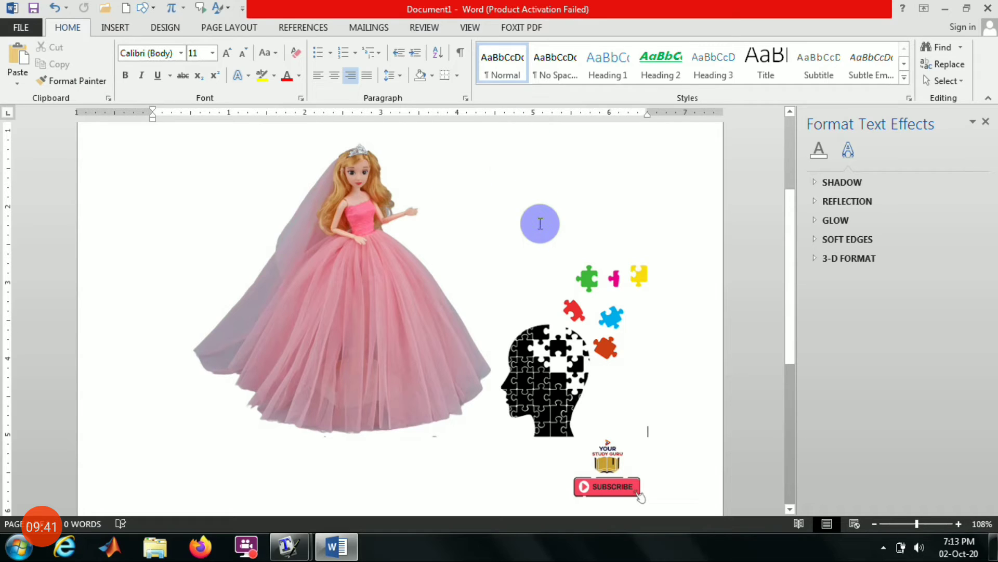
Check the computer's network connection and close the Format Text Effects pane.
{"action": "left_click", "coordinate": [884, 547]}
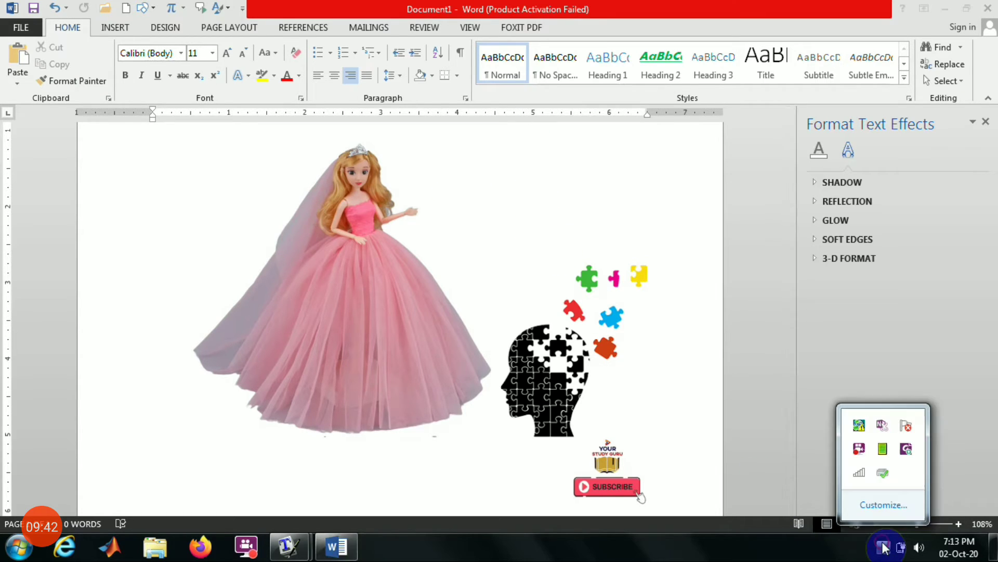
{"action": "left_click", "coordinate": [859, 475]}
{"action": "left_click", "coordinate": [763, 476]}
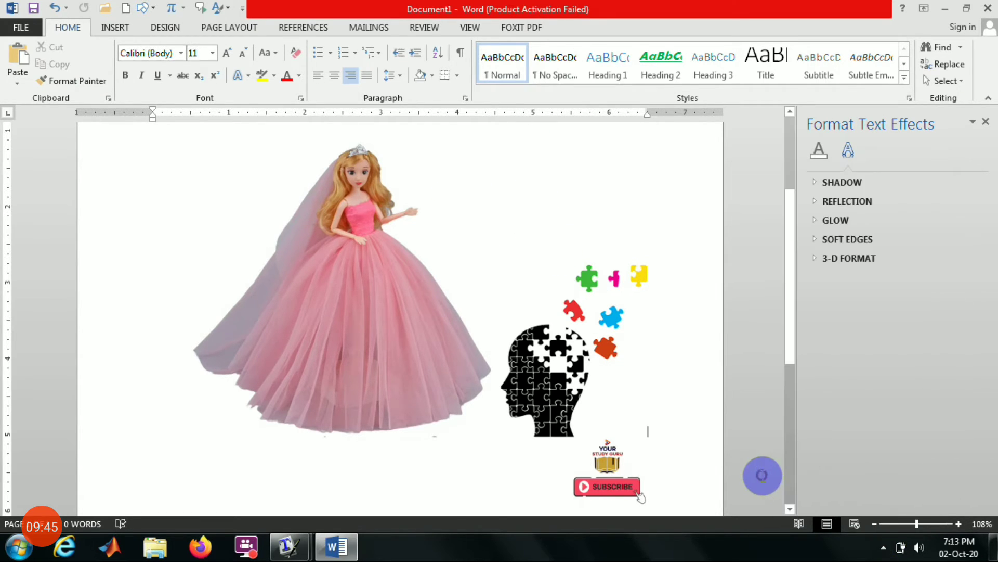
{"action": "left_click", "coordinate": [988, 123]}
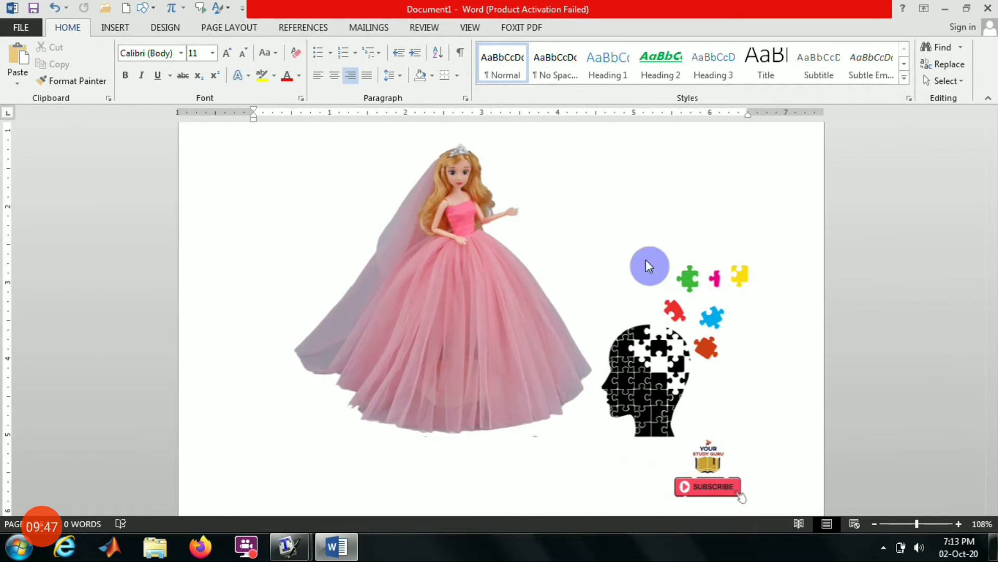
{"action": "double_click", "coordinate": [462, 304]}
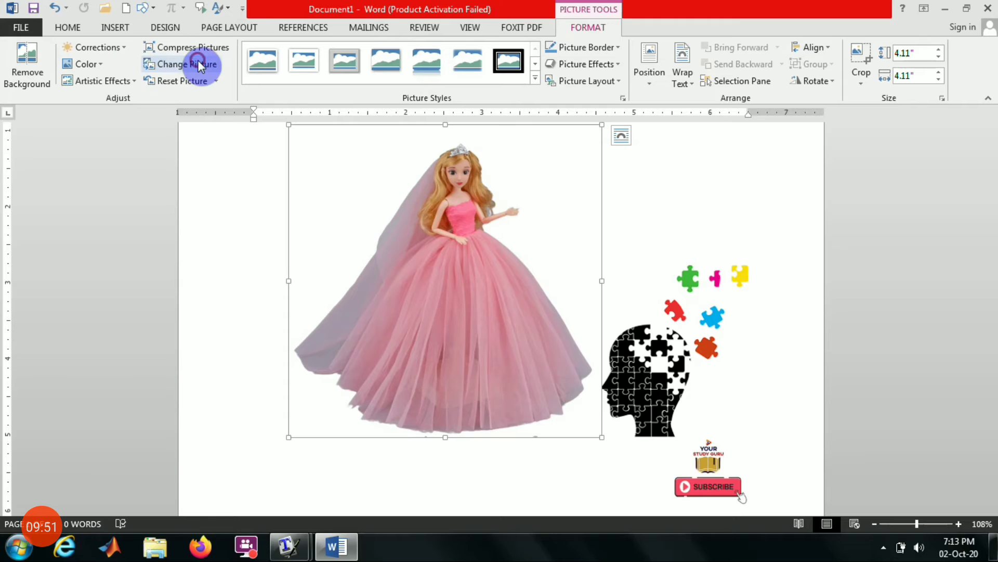
{"action": "left_click", "coordinate": [197, 63]}
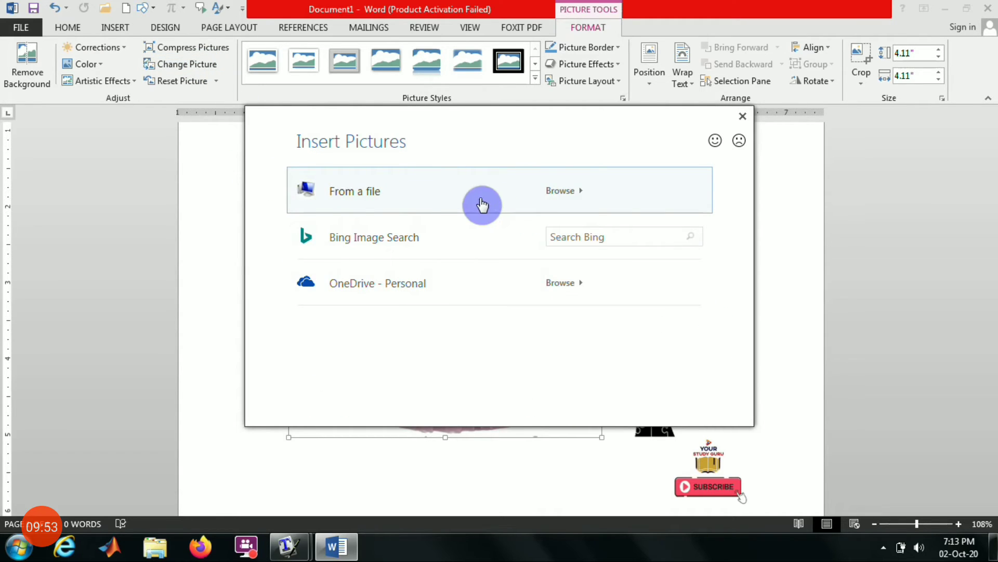
{"action": "left_click", "coordinate": [580, 191]}
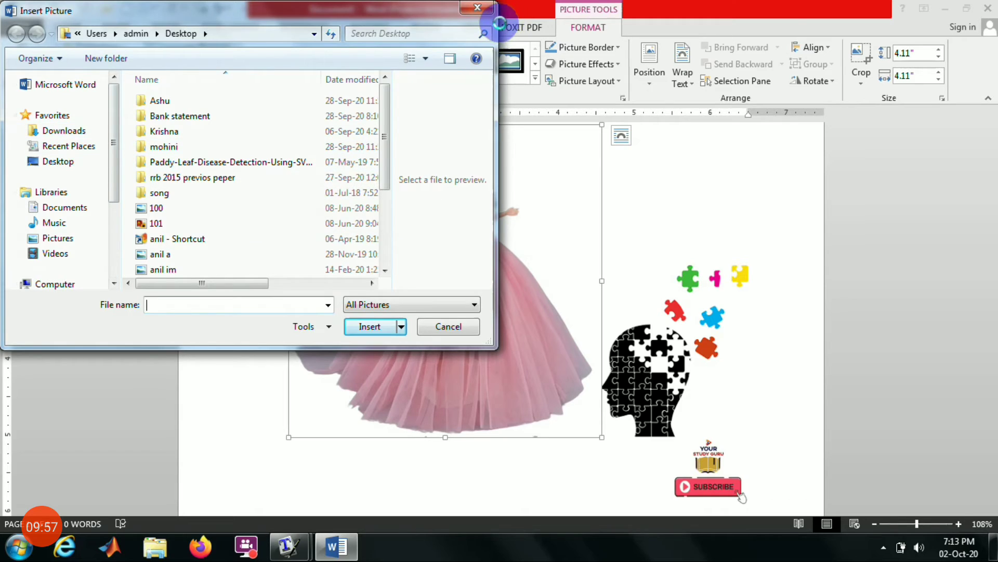
{"action": "left_click", "coordinate": [488, 12]}
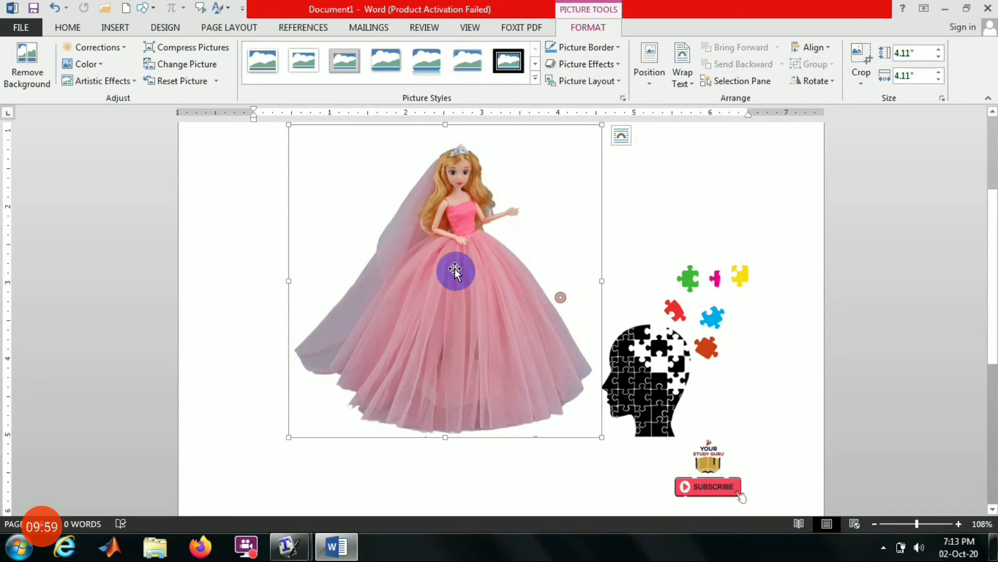
Start changing the doll picture and search Bing images for "cartoon" as the replacement.
{"action": "left_click", "coordinate": [192, 67]}
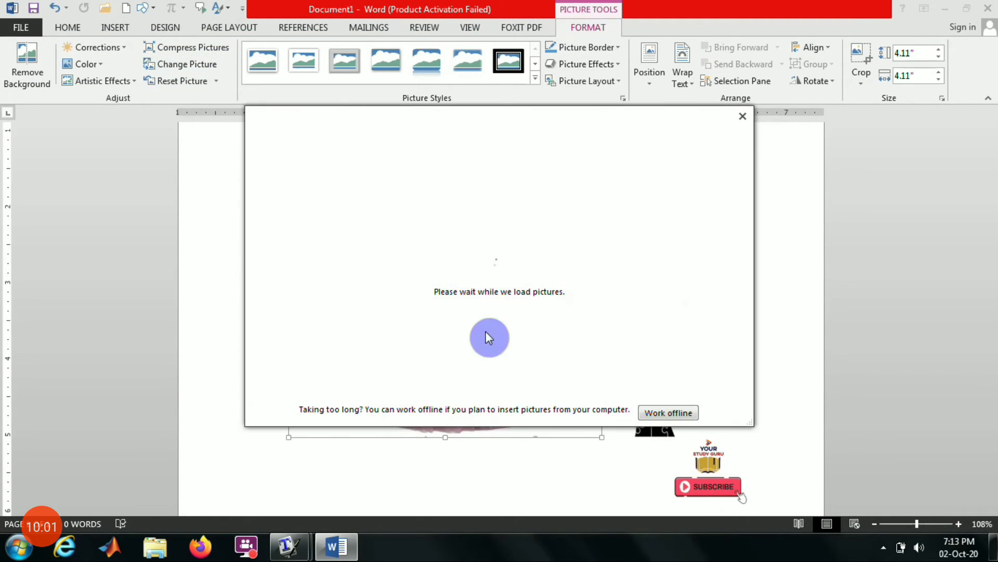
{"action": "left_click", "coordinate": [592, 242]}
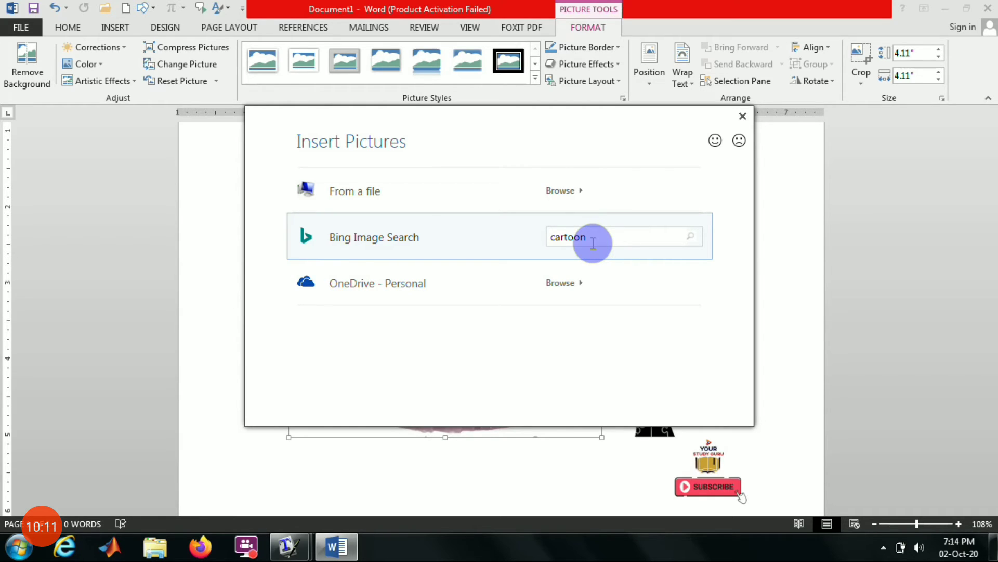
{"action": "key", "text": "Return"}
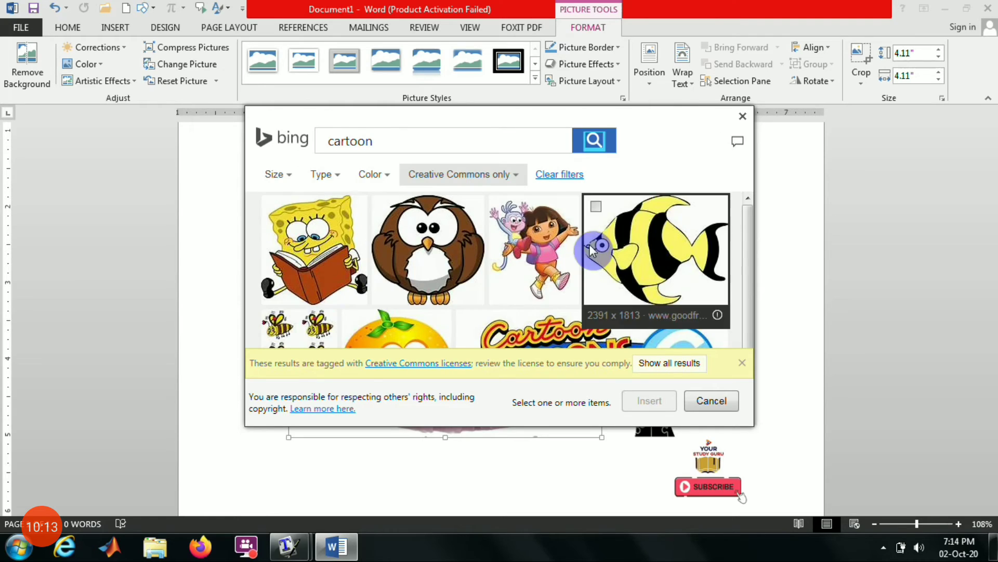
Replace the doll picture with the black-and-white cartoon penguin from the Bing results and deselect it.
{"action": "scroll", "coordinate": [541, 265], "scroll_direction": "down", "scroll_amount": 1}
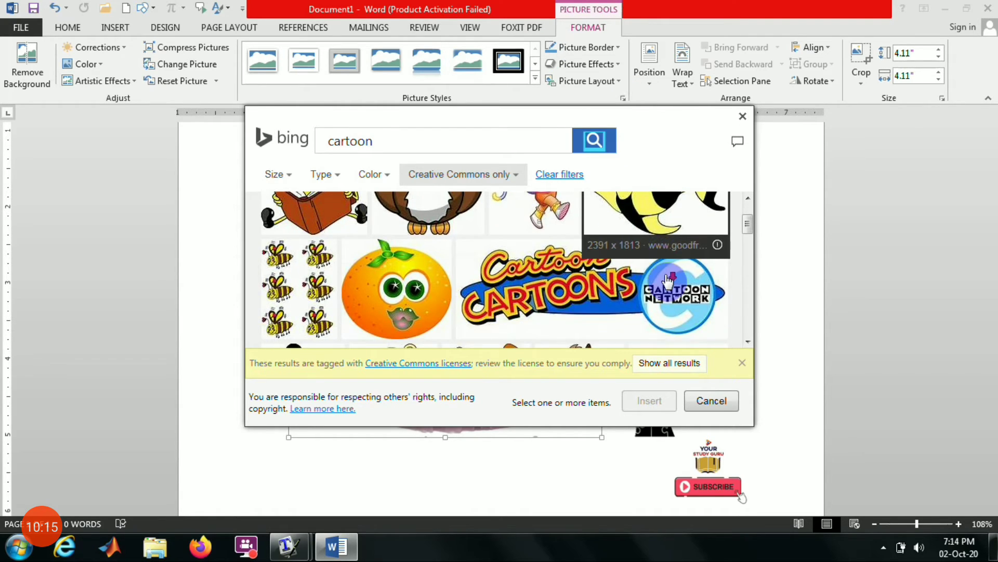
{"action": "scroll", "coordinate": [374, 312], "scroll_direction": "down", "scroll_amount": 1}
{"action": "scroll", "coordinate": [624, 312], "scroll_direction": "down", "scroll_amount": 1}
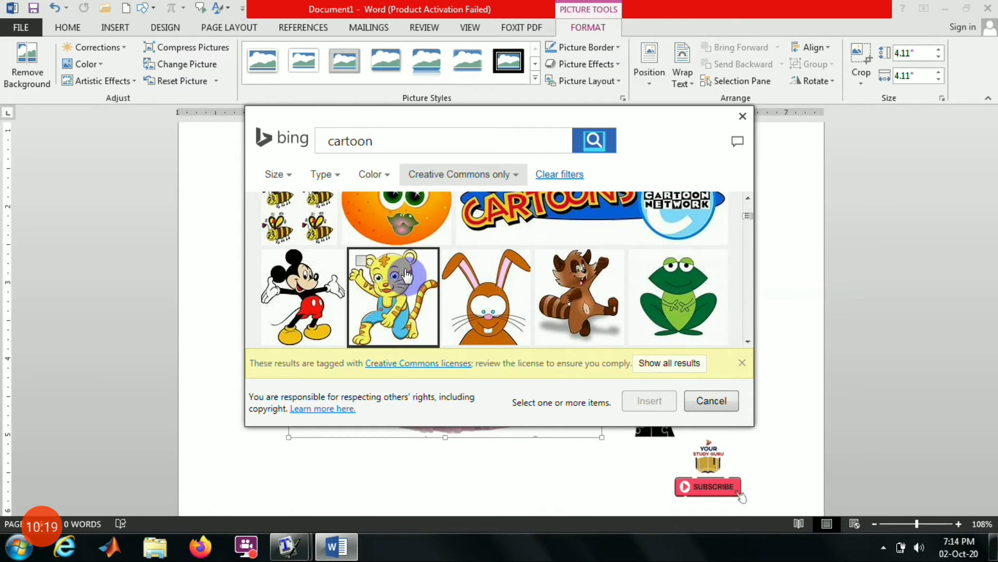
{"action": "scroll", "coordinate": [395, 281], "scroll_direction": "down", "scroll_amount": 1}
{"action": "scroll", "coordinate": [439, 267], "scroll_direction": "down", "scroll_amount": 2}
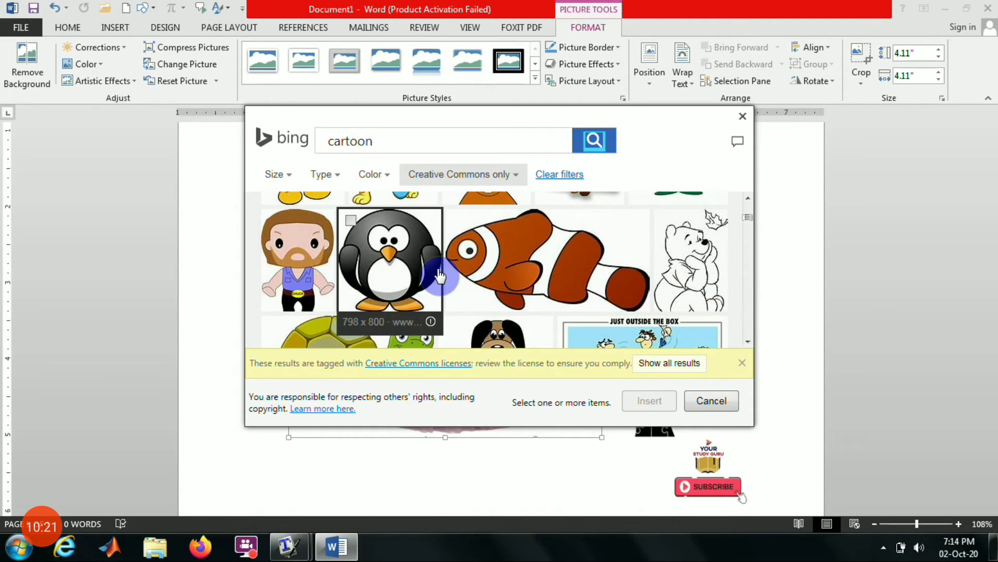
{"action": "left_click", "coordinate": [390, 263]}
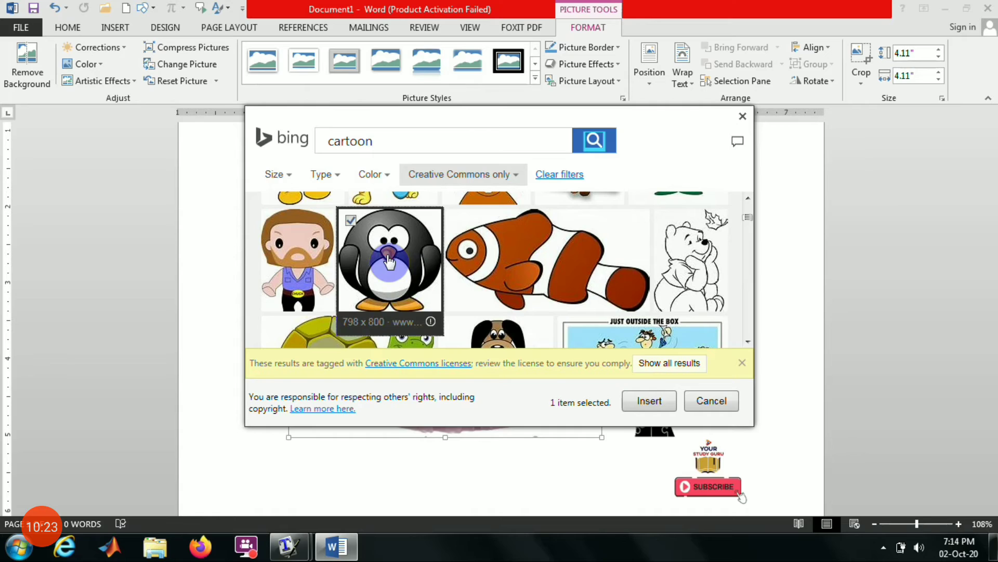
{"action": "left_click", "coordinate": [645, 400]}
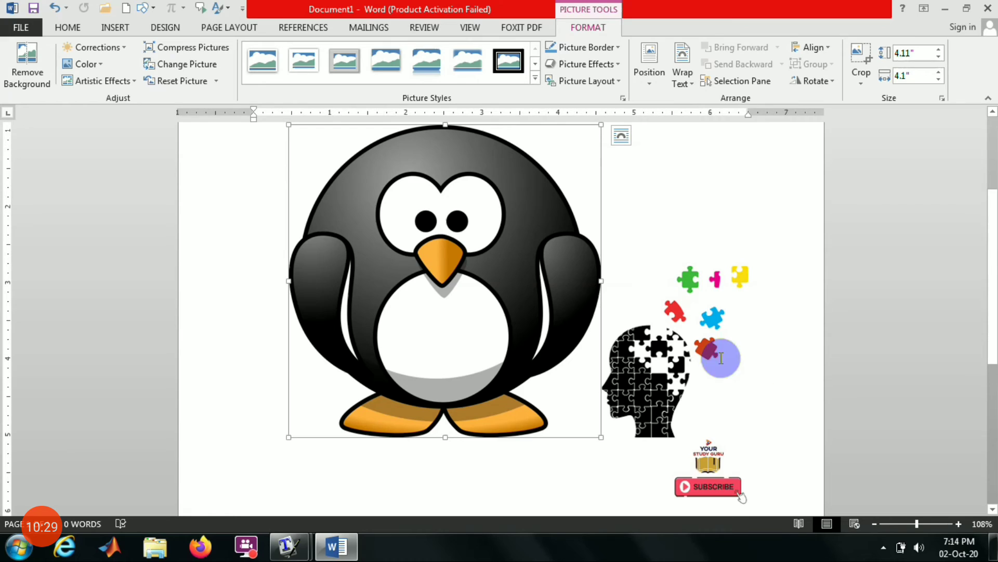
{"action": "left_click", "coordinate": [809, 321]}
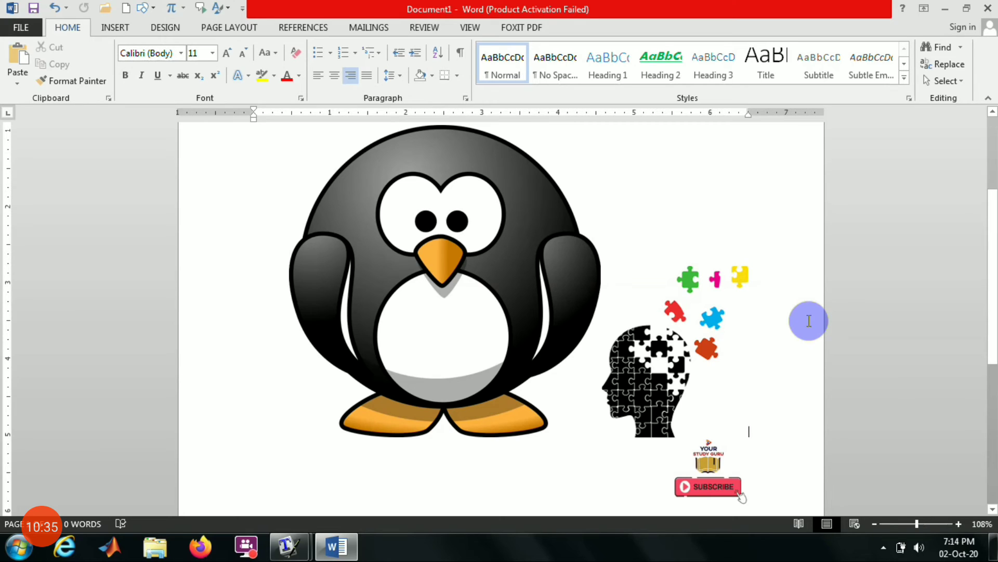
Reset the penguin picture's formatting, view the Reset Picture & Size option without applying it, and deselect the picture.
{"action": "left_click", "coordinate": [531, 330]}
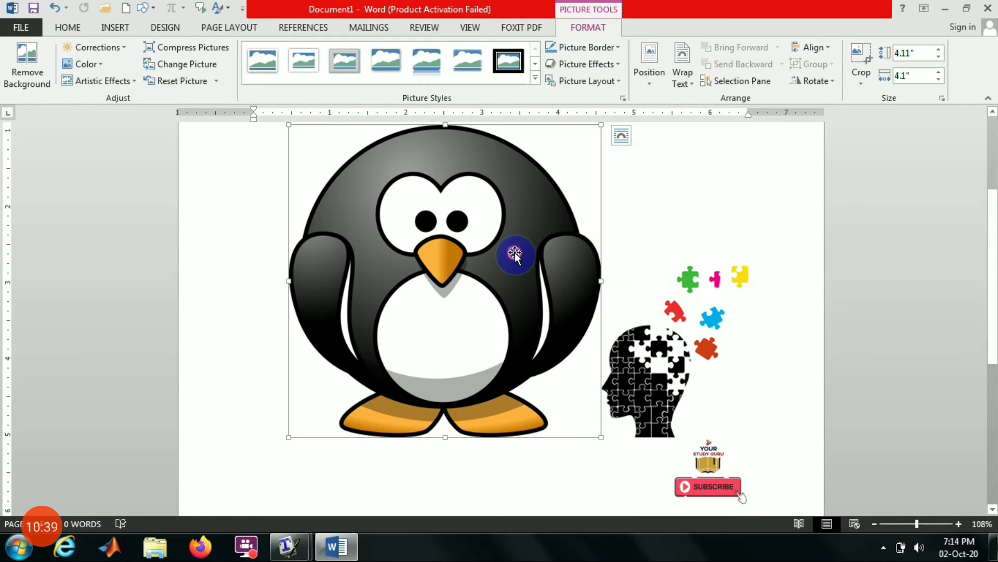
{"action": "left_click", "coordinate": [172, 80]}
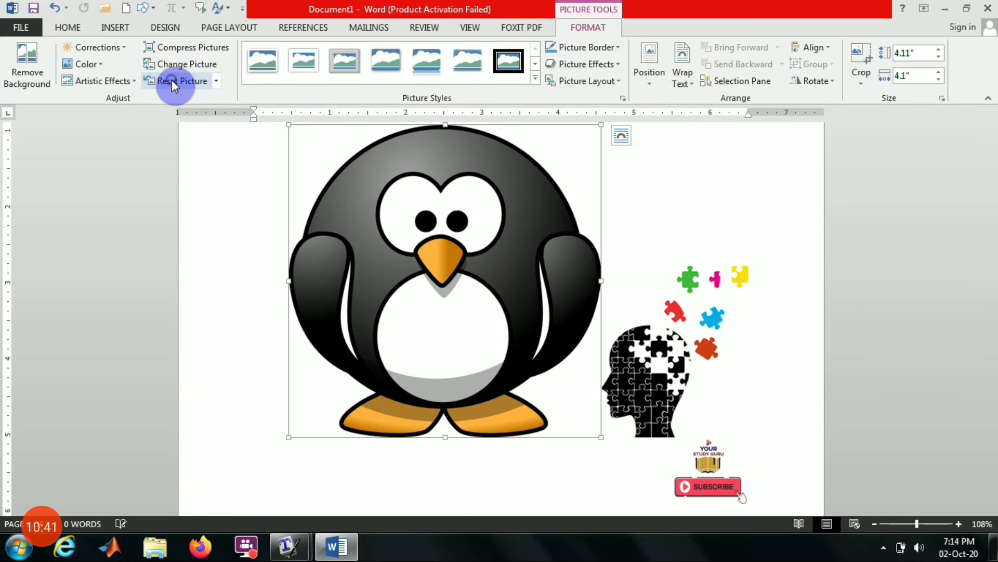
{"action": "left_click", "coordinate": [216, 80]}
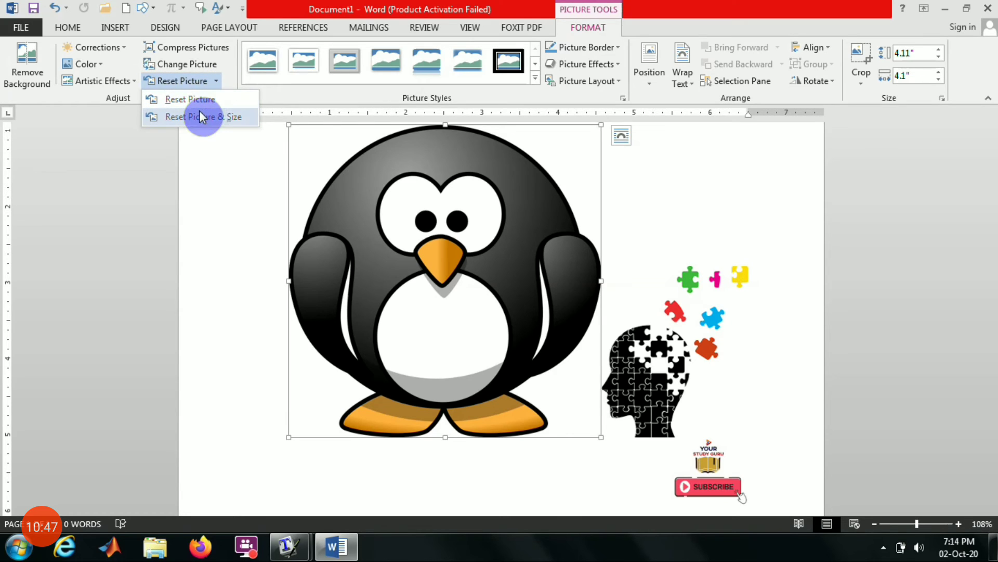
{"action": "left_click", "coordinate": [246, 214]}
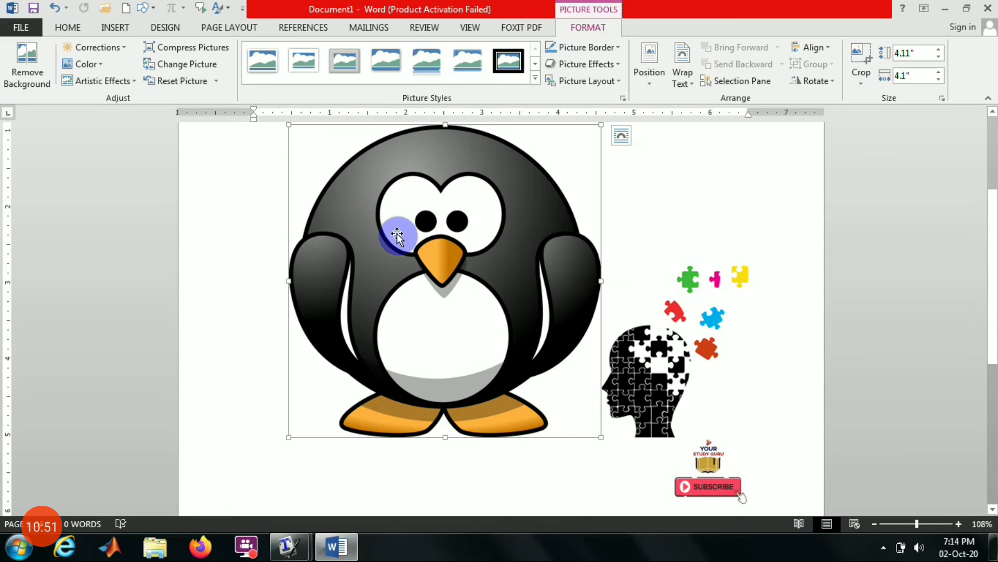
{"action": "left_click", "coordinate": [784, 357]}
{"action": "scroll", "coordinate": [709, 357], "scroll_direction": "up", "scroll_amount": 3}
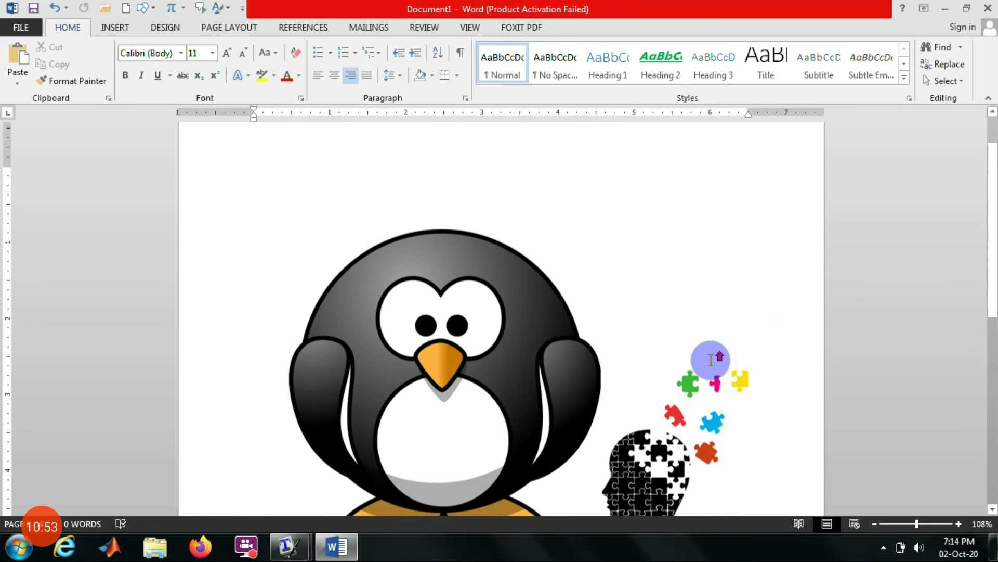
{"action": "scroll", "coordinate": [631, 321], "scroll_direction": "down", "scroll_amount": 3}
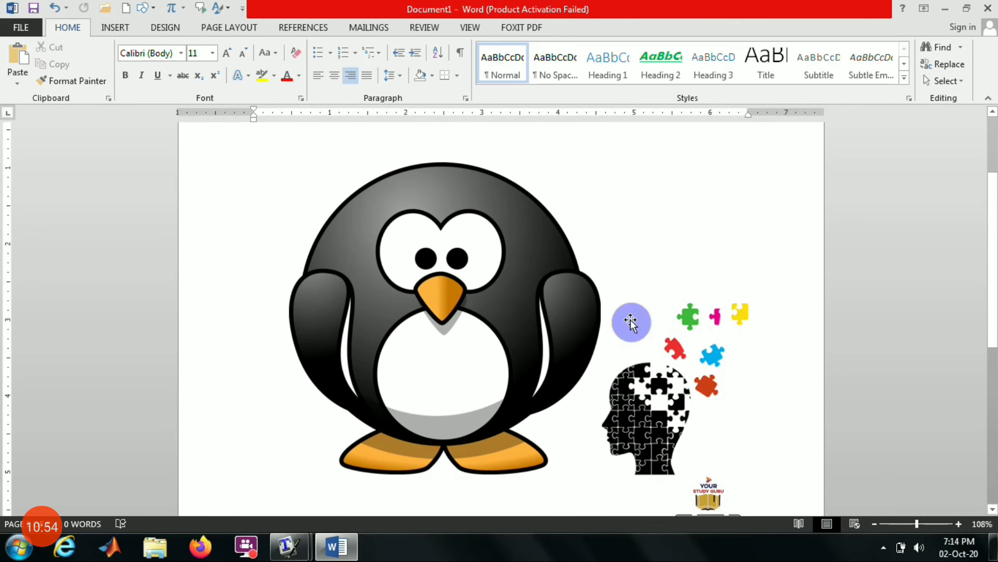
{"action": "left_click", "coordinate": [506, 310]}
{"action": "left_click", "coordinate": [719, 271]}
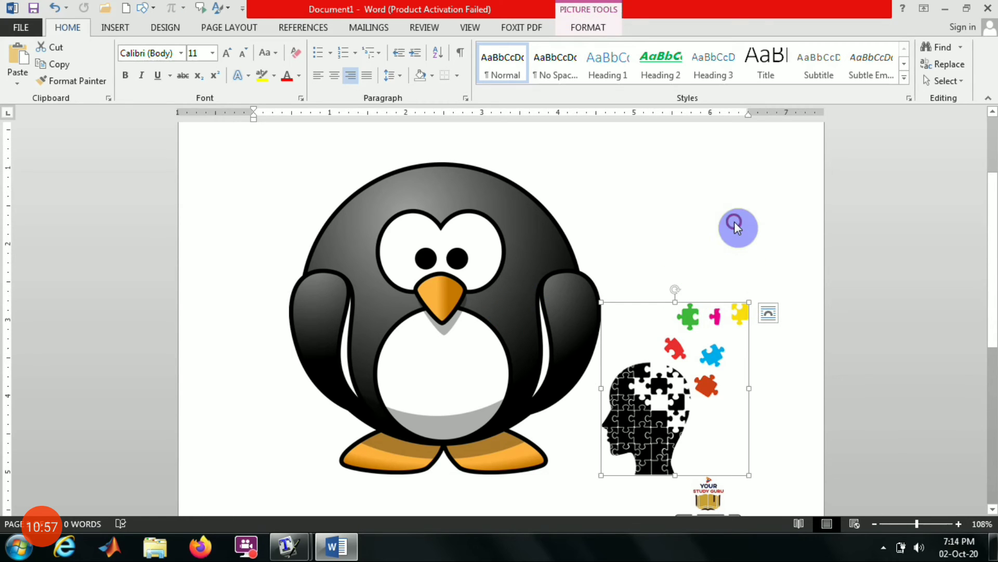
{"action": "left_click", "coordinate": [787, 412]}
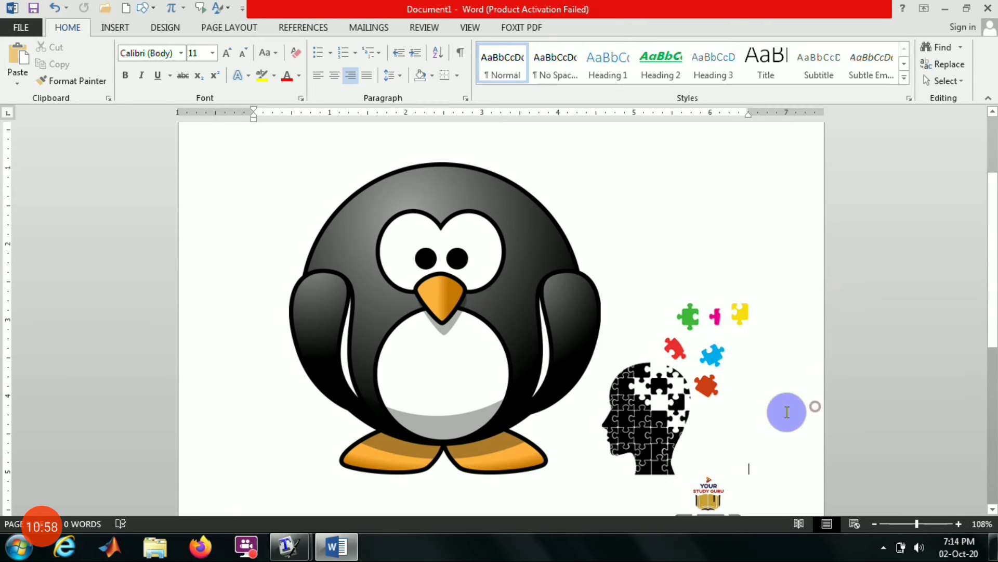
Apply a brighter Brightness/Contrast correction preset to the puzzle-head picture.
{"action": "left_click", "coordinate": [719, 401]}
{"action": "double_click", "coordinate": [713, 382]}
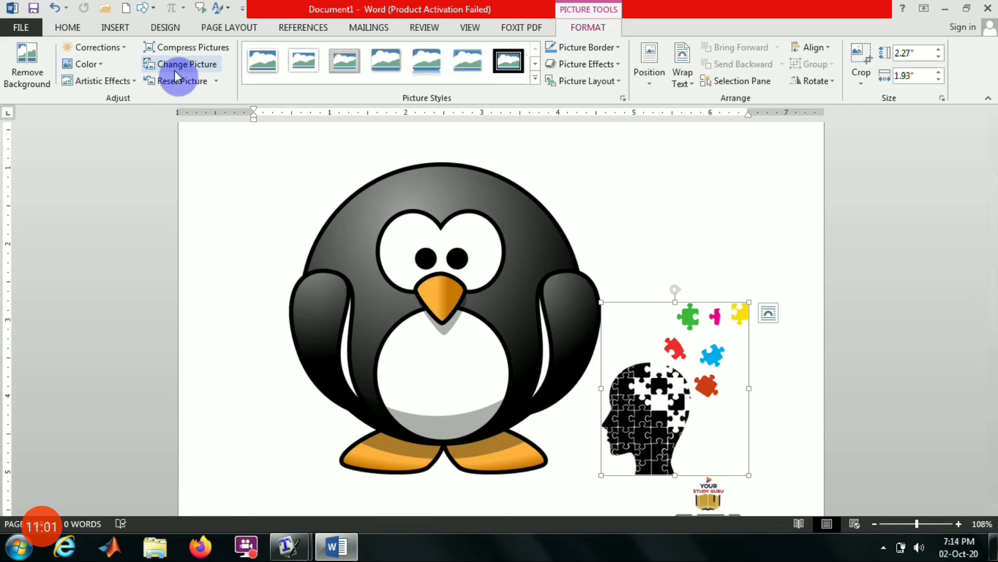
{"action": "left_click", "coordinate": [79, 46]}
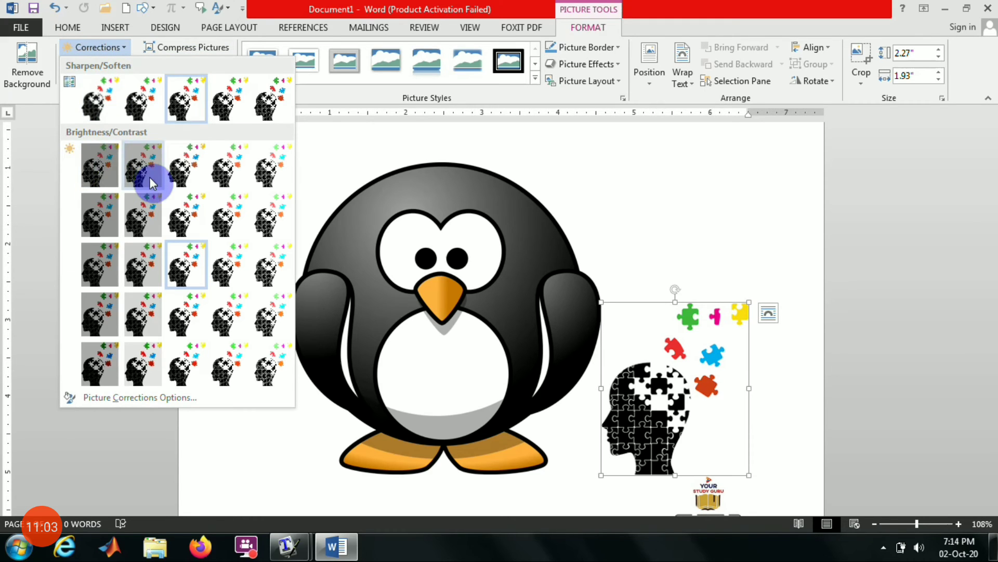
{"action": "left_click", "coordinate": [290, 230]}
Recolor the penguin picture with the dark gold variation and deselect it.
{"action": "left_click", "coordinate": [415, 285]}
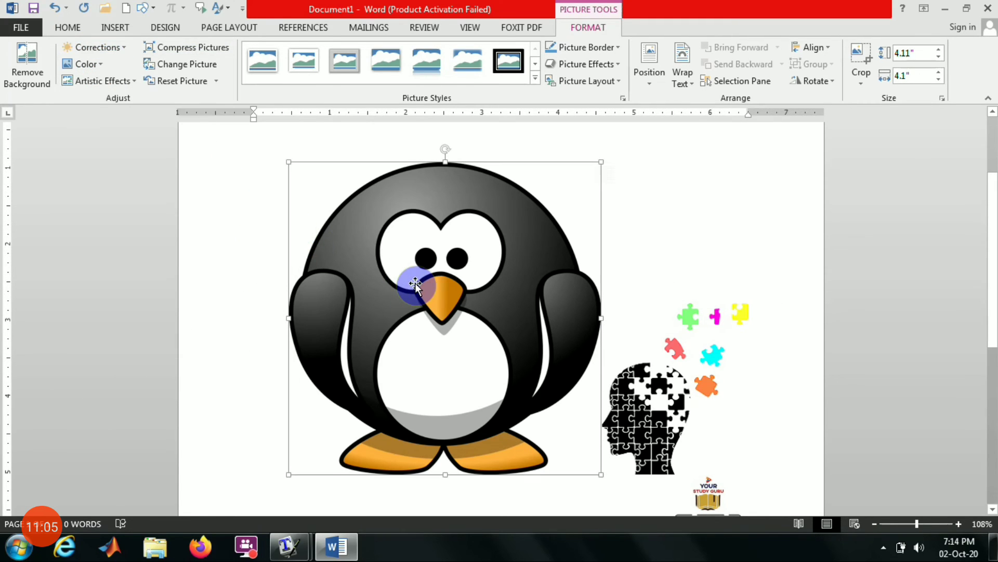
{"action": "left_click", "coordinate": [83, 63]}
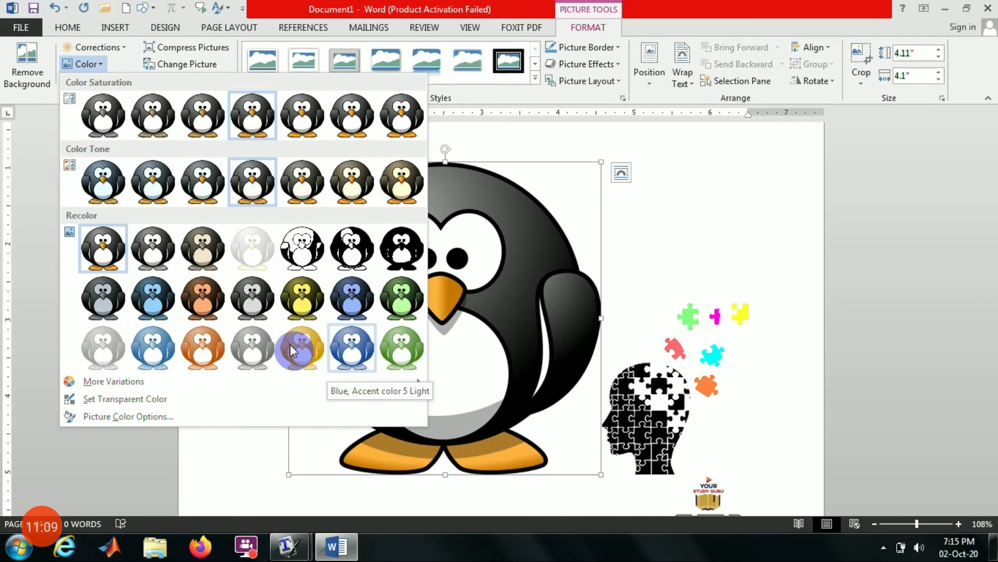
{"action": "left_click", "coordinate": [307, 296]}
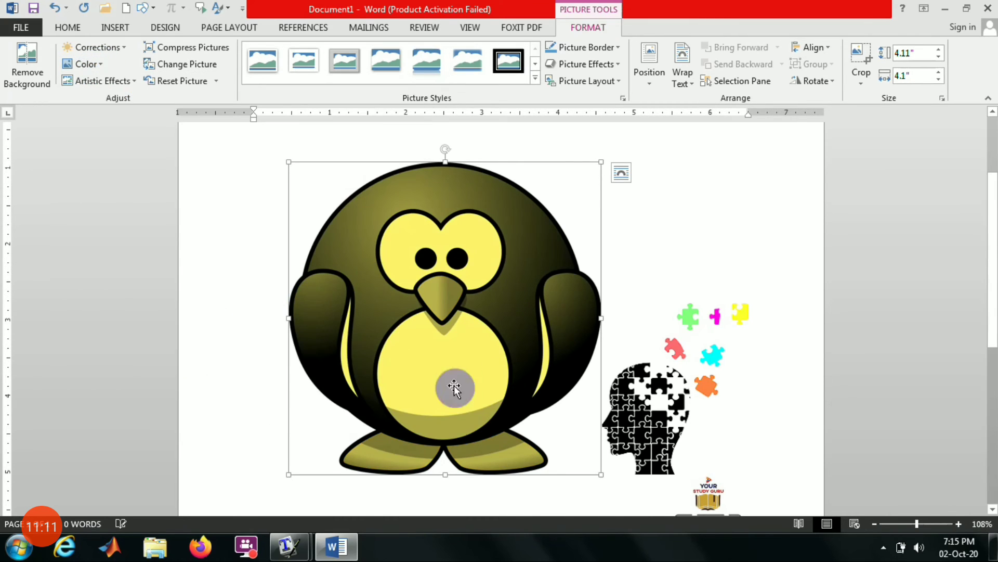
{"action": "left_click", "coordinate": [272, 264]}
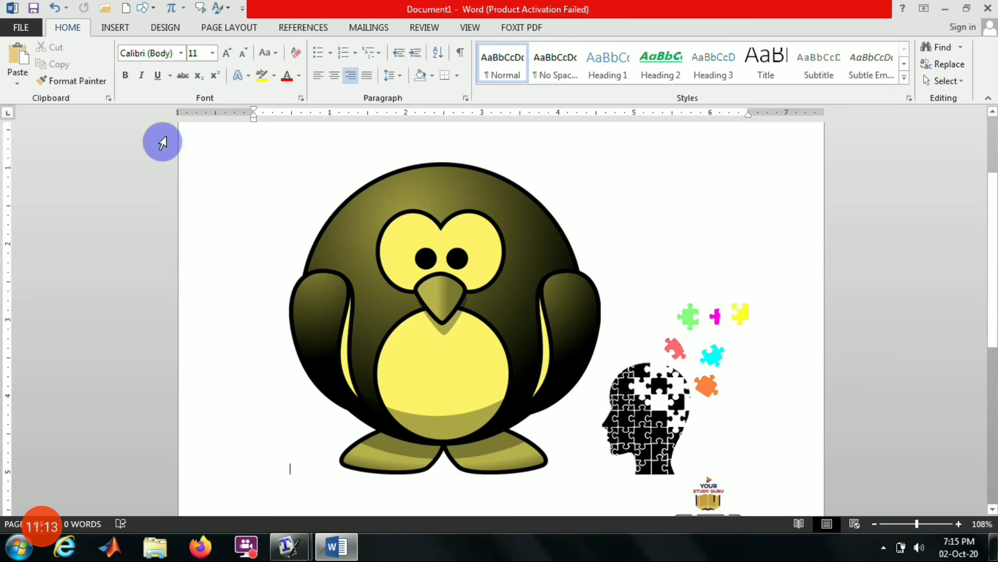
Apply the grid-like Light Screen artistic effect to the gold penguin picture.
{"action": "double_click", "coordinate": [339, 262]}
{"action": "left_click", "coordinate": [104, 82]}
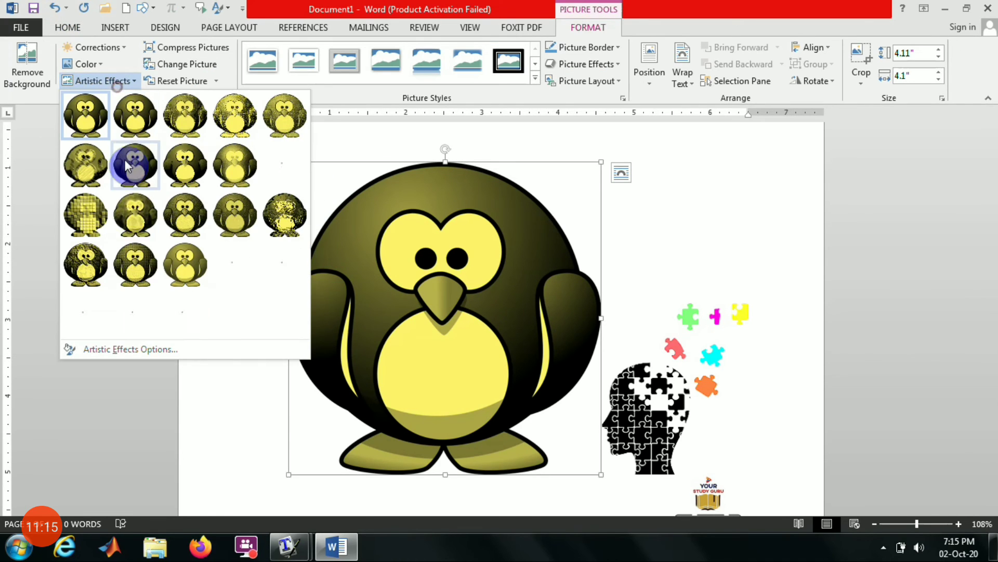
{"action": "left_click", "coordinate": [94, 228]}
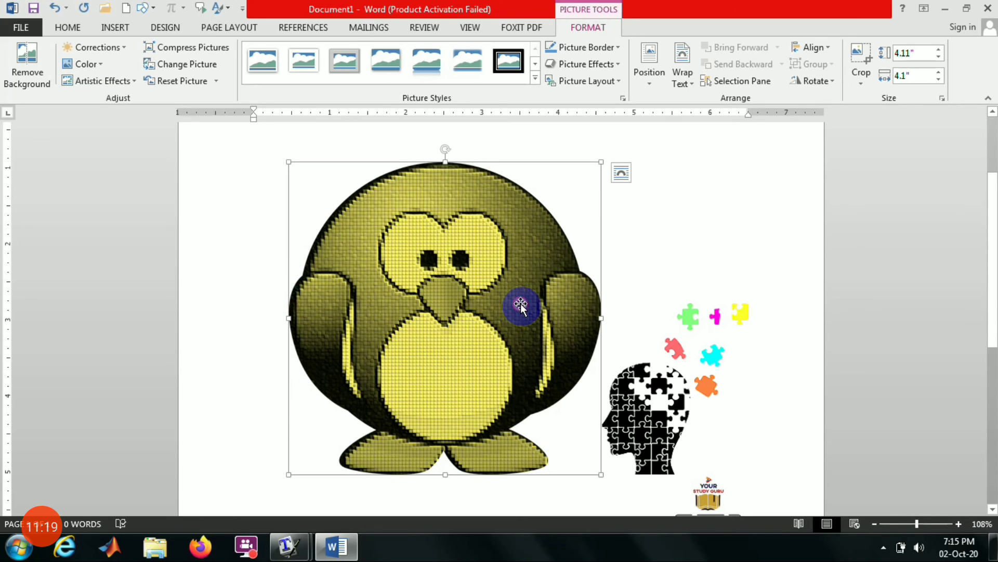
Replace the gold penguin picture's artistic effect with the Glass effect.
{"action": "left_click", "coordinate": [108, 80]}
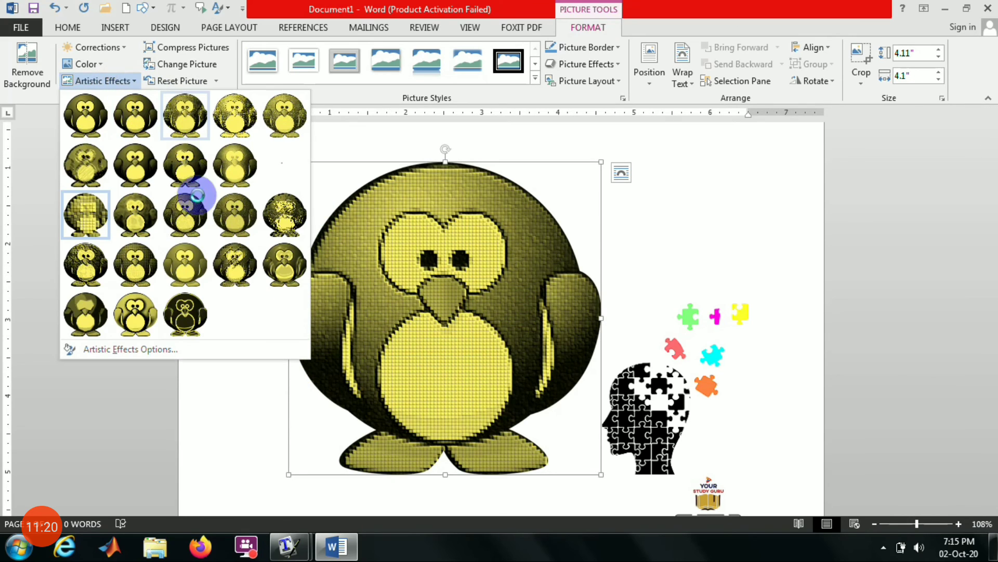
{"action": "left_click", "coordinate": [311, 232]}
{"action": "left_click", "coordinate": [91, 82]}
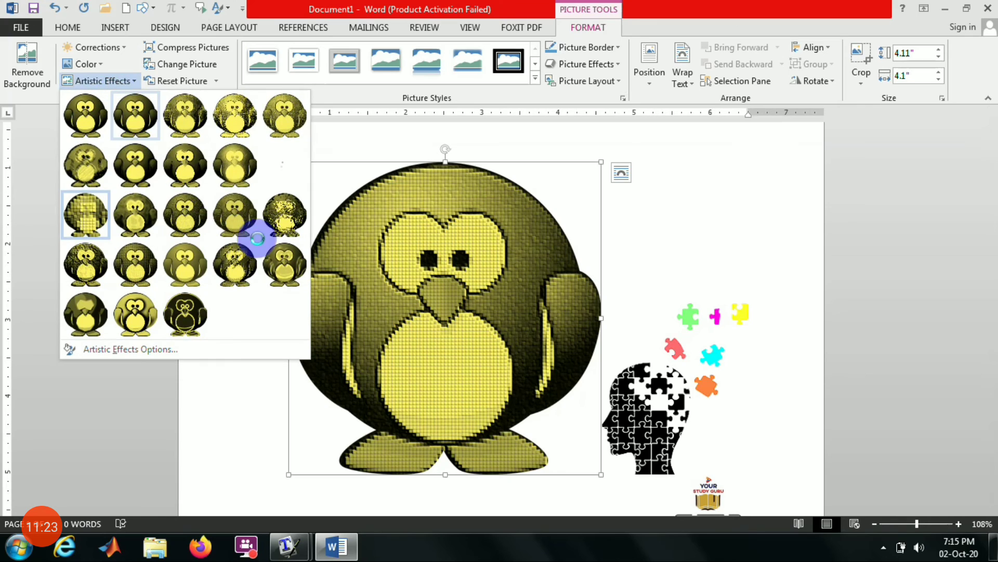
{"action": "left_click", "coordinate": [282, 221]}
{"action": "left_click", "coordinate": [199, 255]}
{"action": "left_click", "coordinate": [412, 285]}
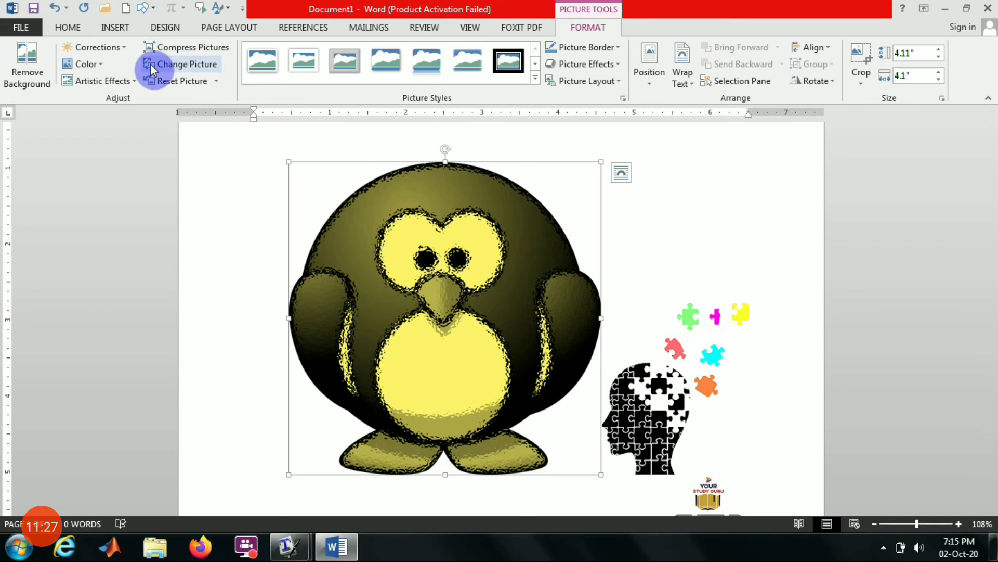
View the Change Picture source options for the penguin picture, close them without choosing a replacement, and deselect the picture.
{"action": "left_click", "coordinate": [181, 64]}
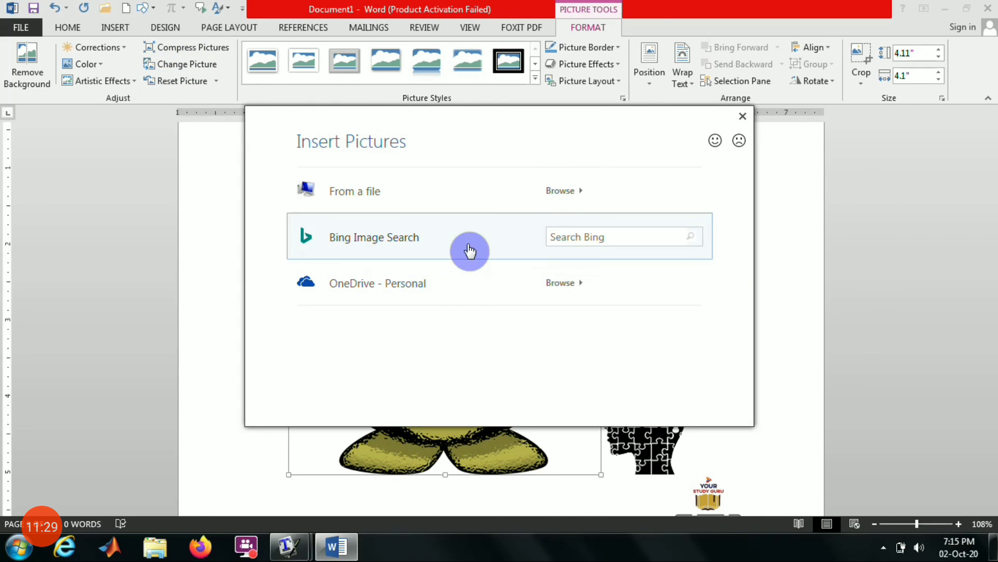
{"action": "left_click", "coordinate": [787, 275]}
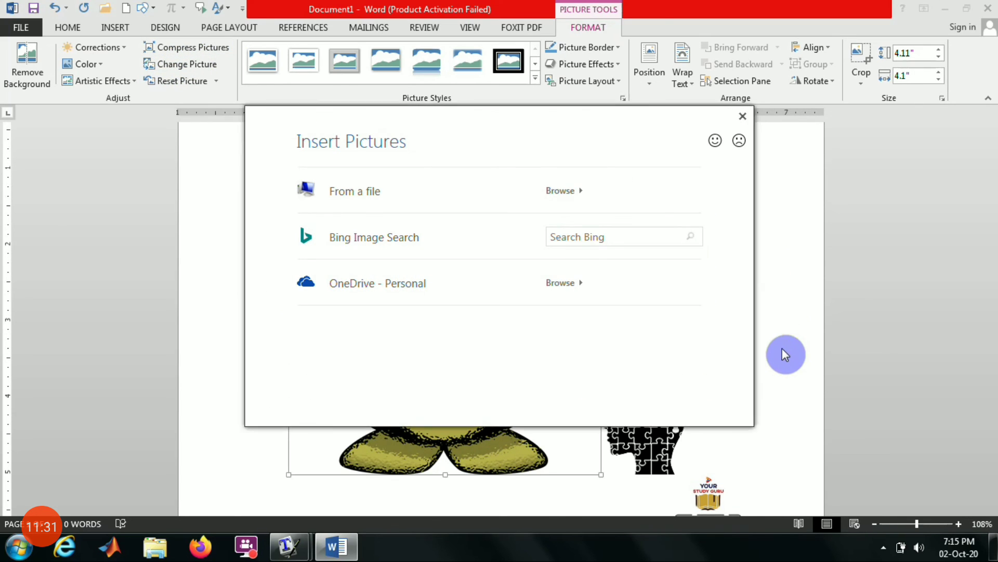
{"action": "left_click", "coordinate": [739, 115]}
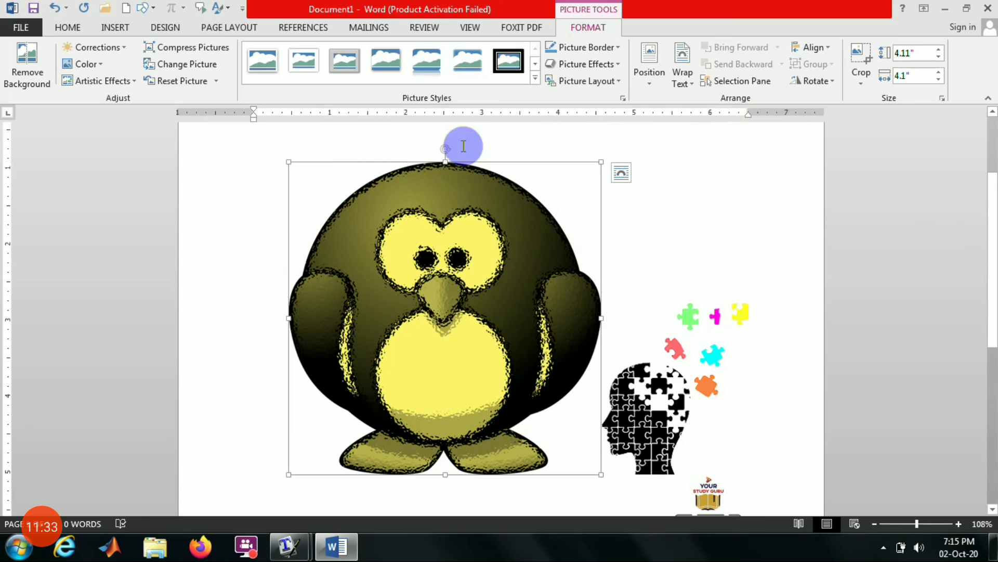
{"action": "left_click", "coordinate": [773, 256]}
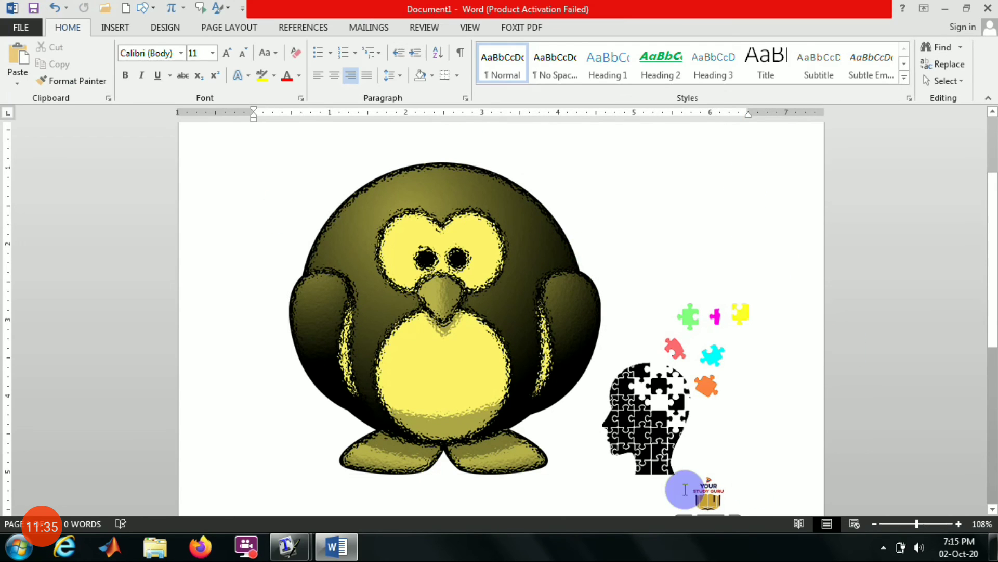
Place the insertion point beside the Subscribe picture below the puzzle head and start a new paragraph.
{"action": "scroll", "coordinate": [816, 468], "scroll_direction": "down", "scroll_amount": 3}
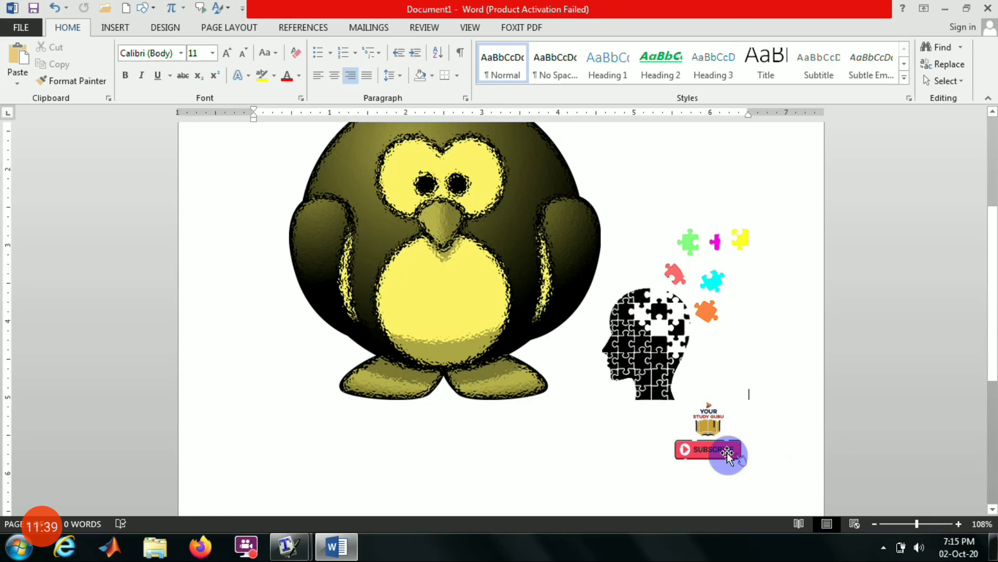
{"action": "left_click", "coordinate": [727, 453]}
{"action": "left_click", "coordinate": [793, 458]}
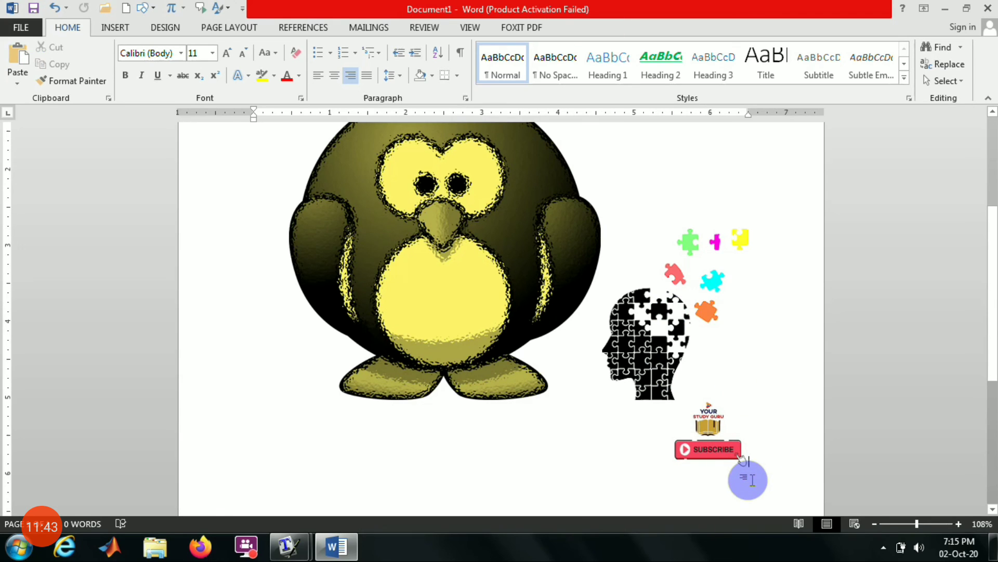
{"action": "key", "text": "Return"}
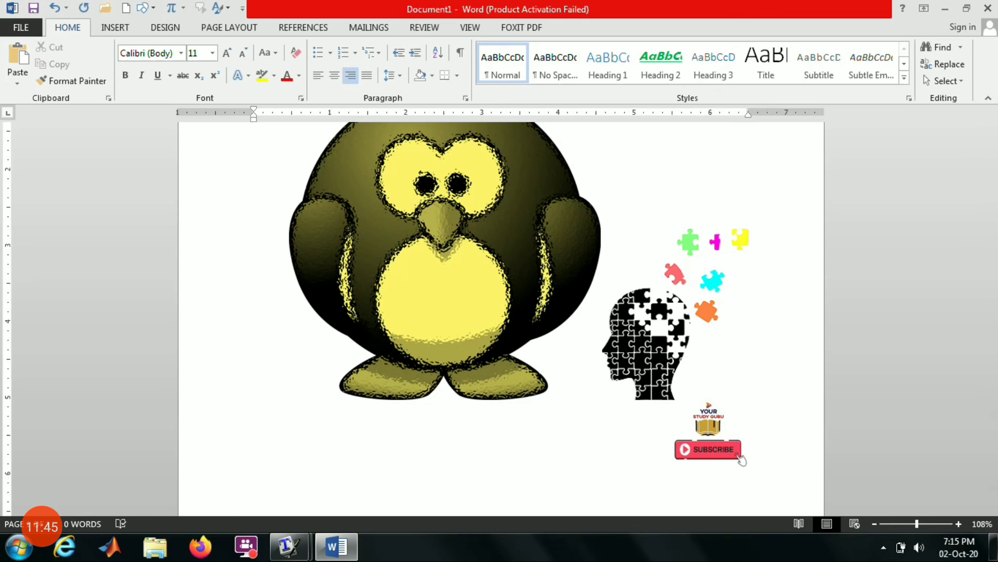